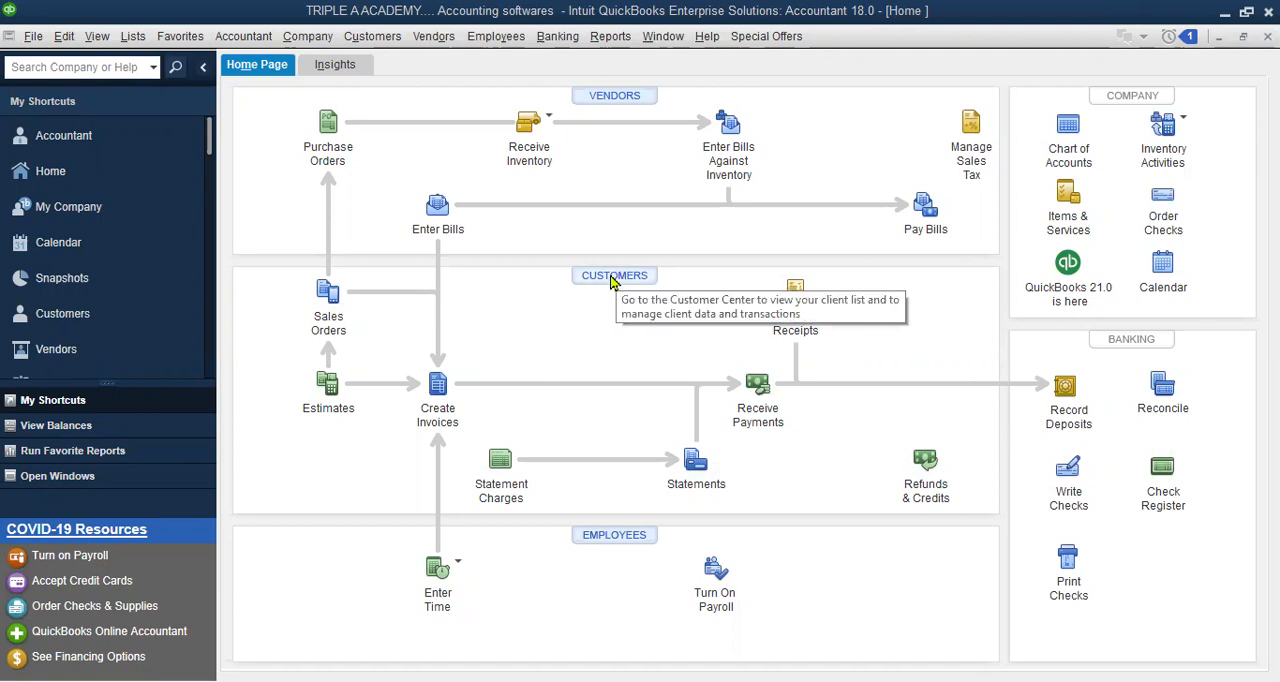
Start a new customer record from the customer list and enter the customer's name
left_click(614, 283)
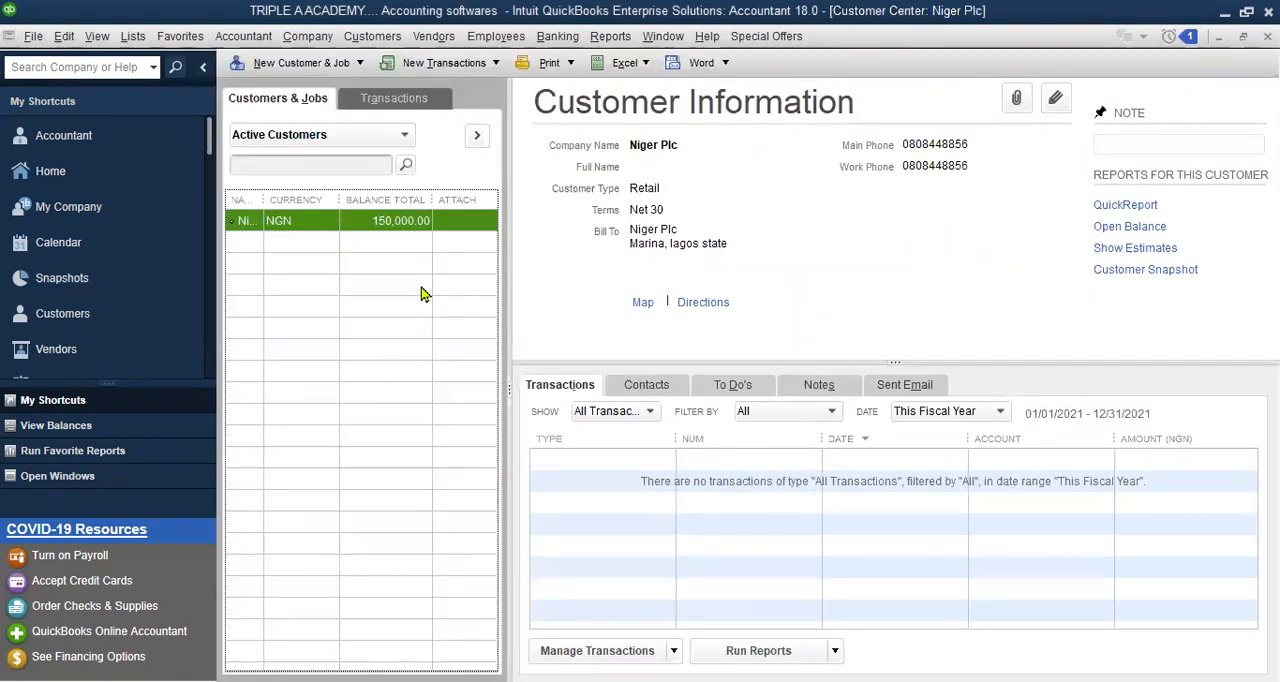
right_click(422, 292)
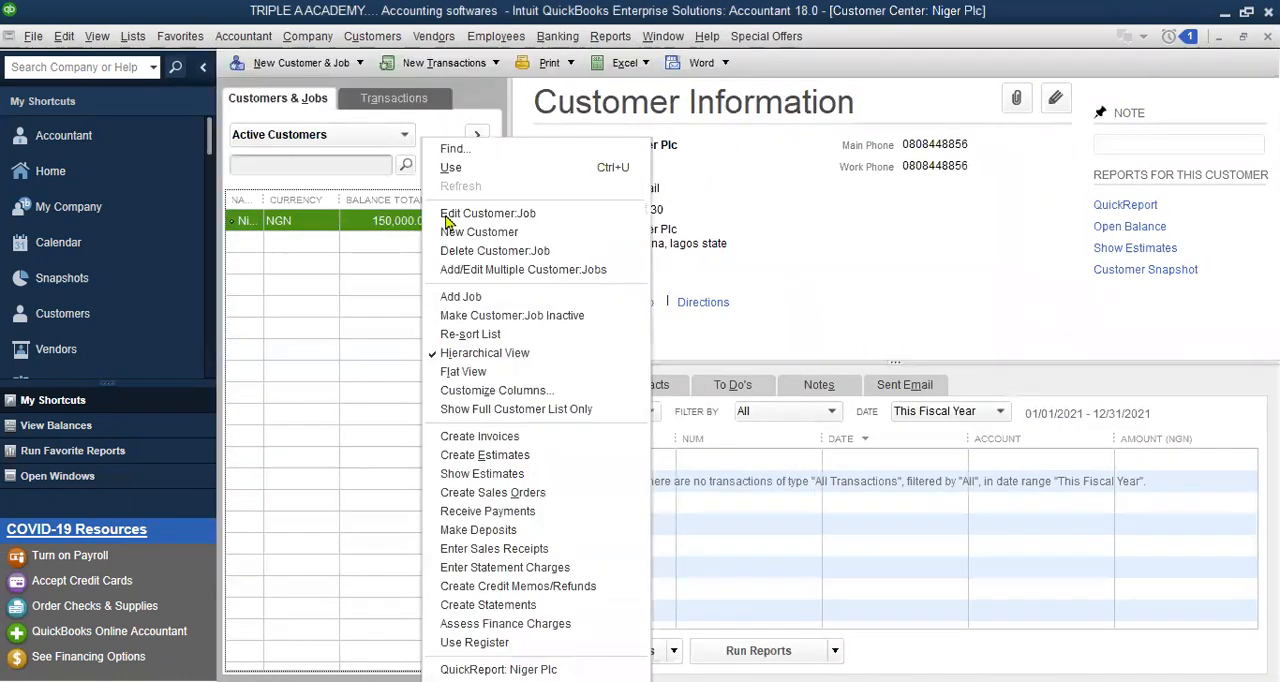
left_click(486, 245)
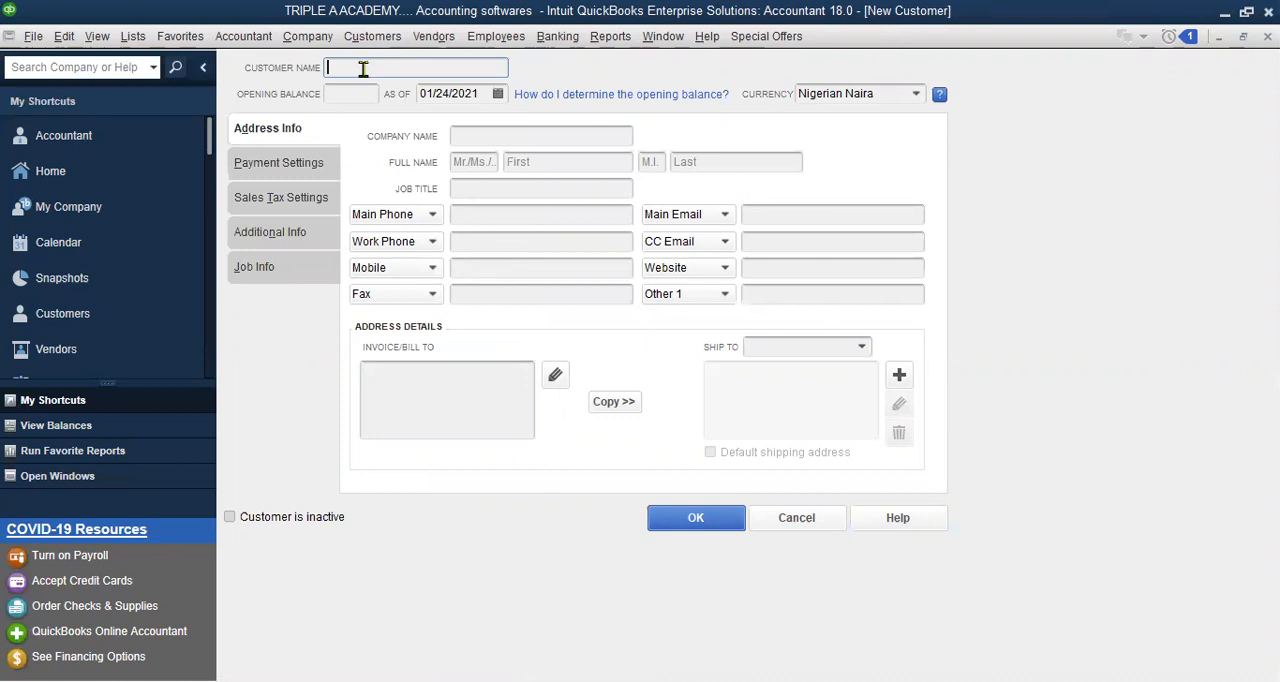
type("mr")
key("BackSpace")
key("BackSpace")
key("BackSpace")
type("MFR")
key("BackSpace")
key("BackSpace")
type("R white")
key("BackSpace")
key("BackSpace")
key("BackSpace")
key("BackSpace")
key("BackSpace")
key("BackSpace")
key("BackSpace")
type("r White")
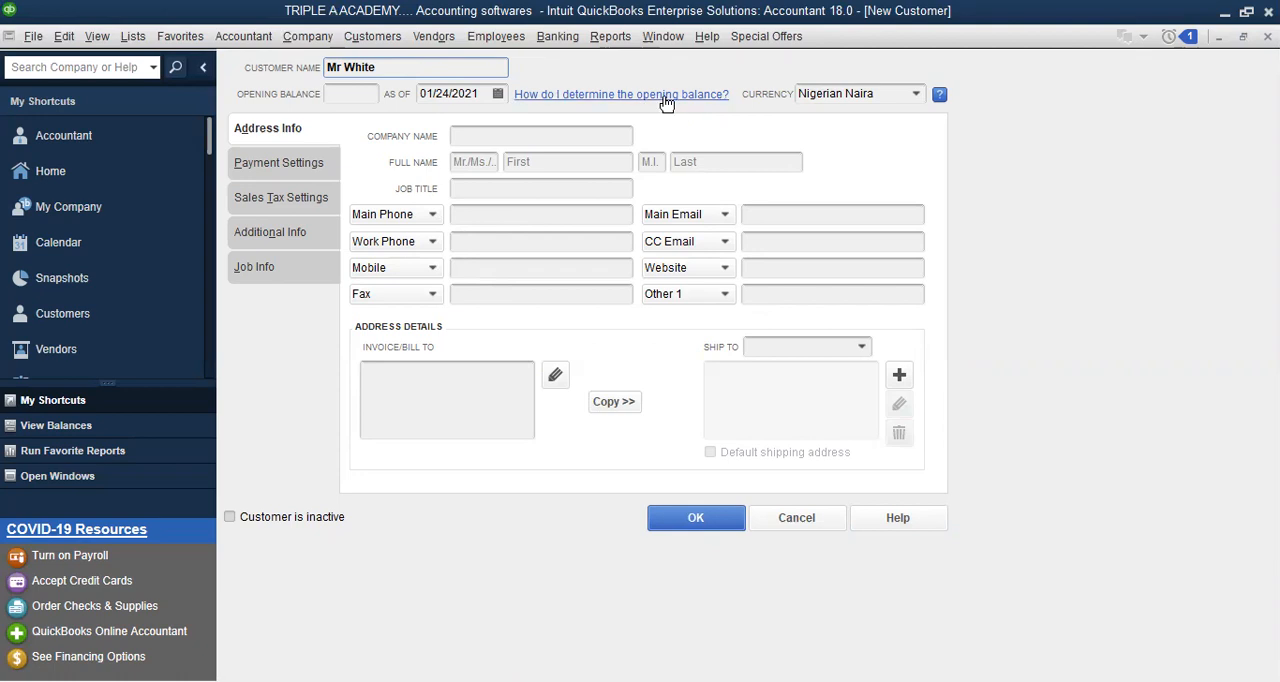
Set the new customer's currency to US Dollar and copy the customer name into the company name field
left_click(913, 96)
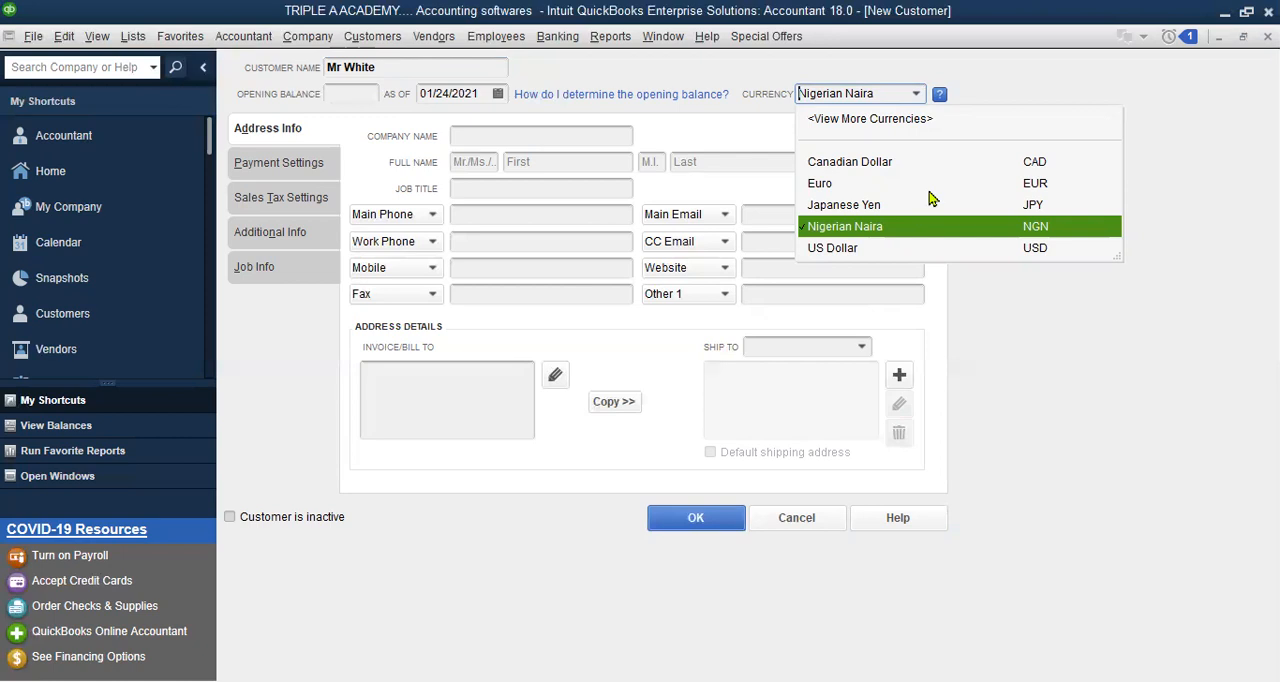
left_click(852, 248)
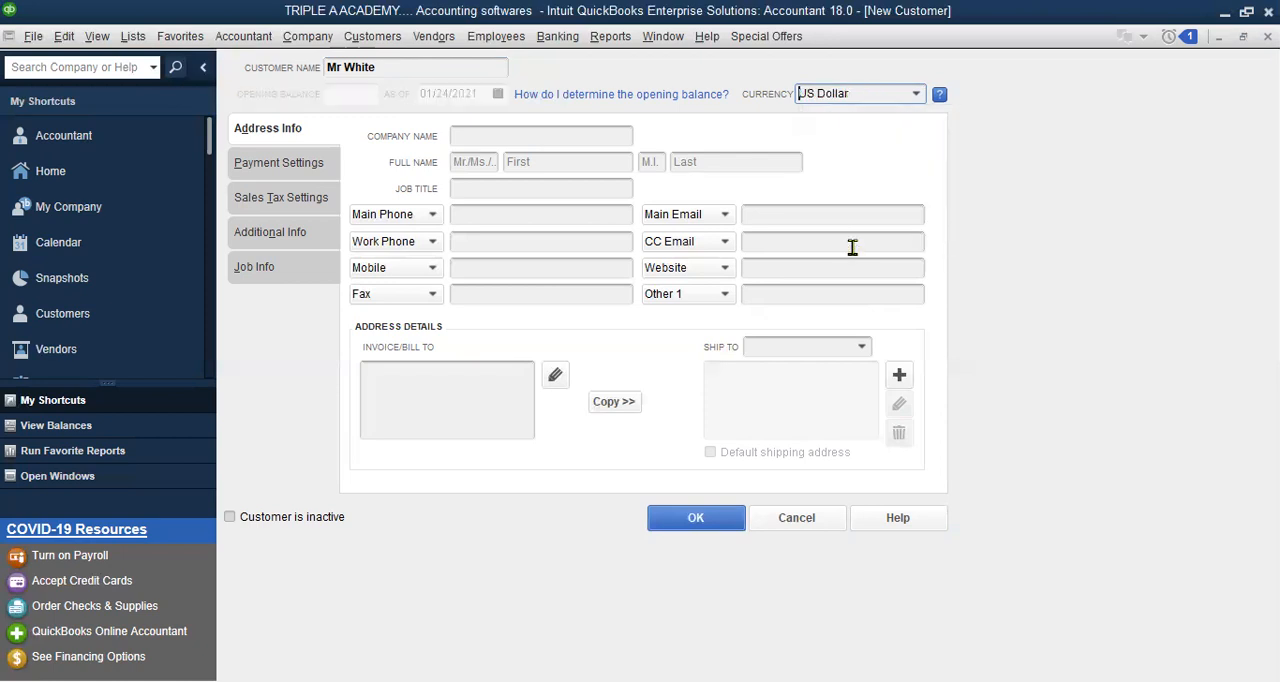
left_click(492, 135)
left_click_drag(372, 67, 330, 70)
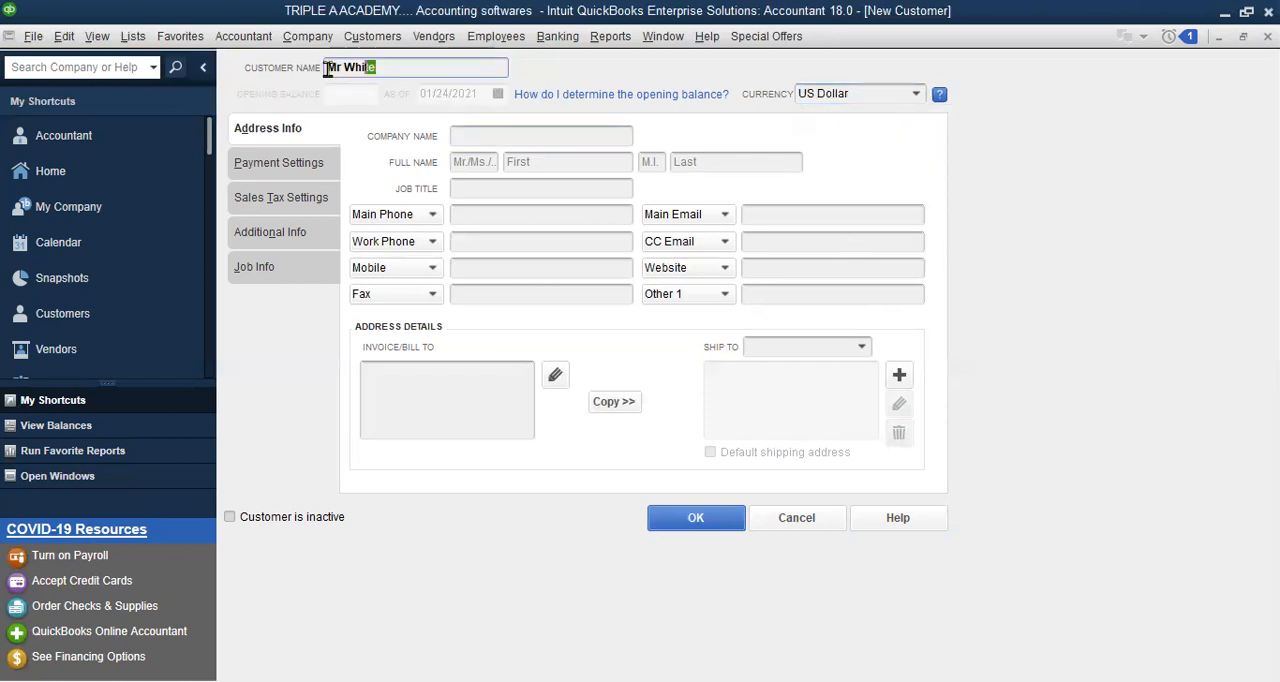
right_click(330, 75)
left_click(428, 126)
left_click(517, 135)
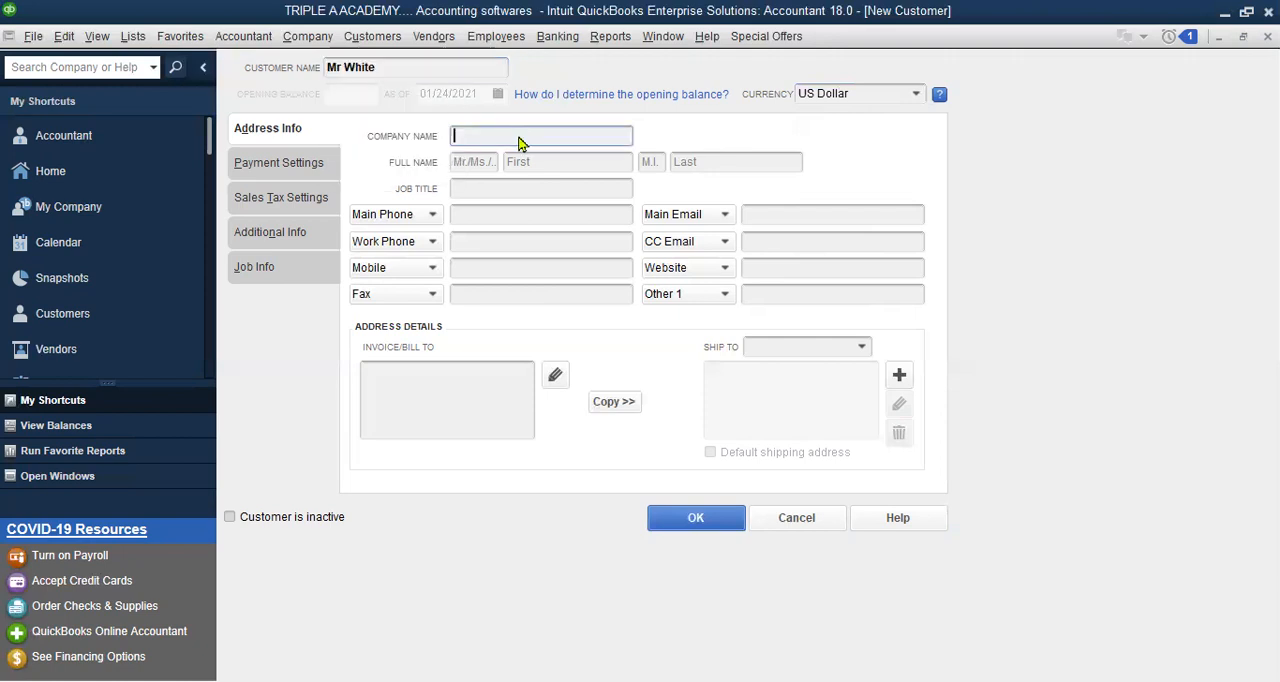
right_click(512, 133)
key("Return")
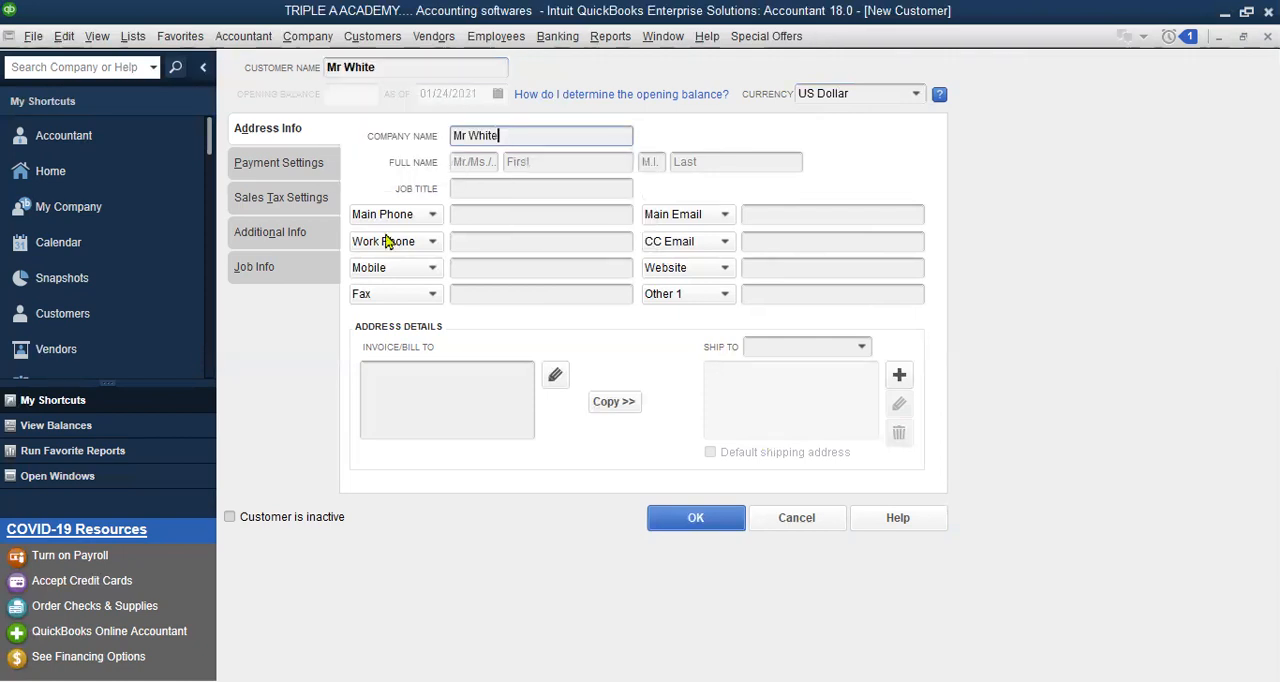
Look through the new customer's payment, sales tax and job settings, and save the customer record
left_click(298, 165)
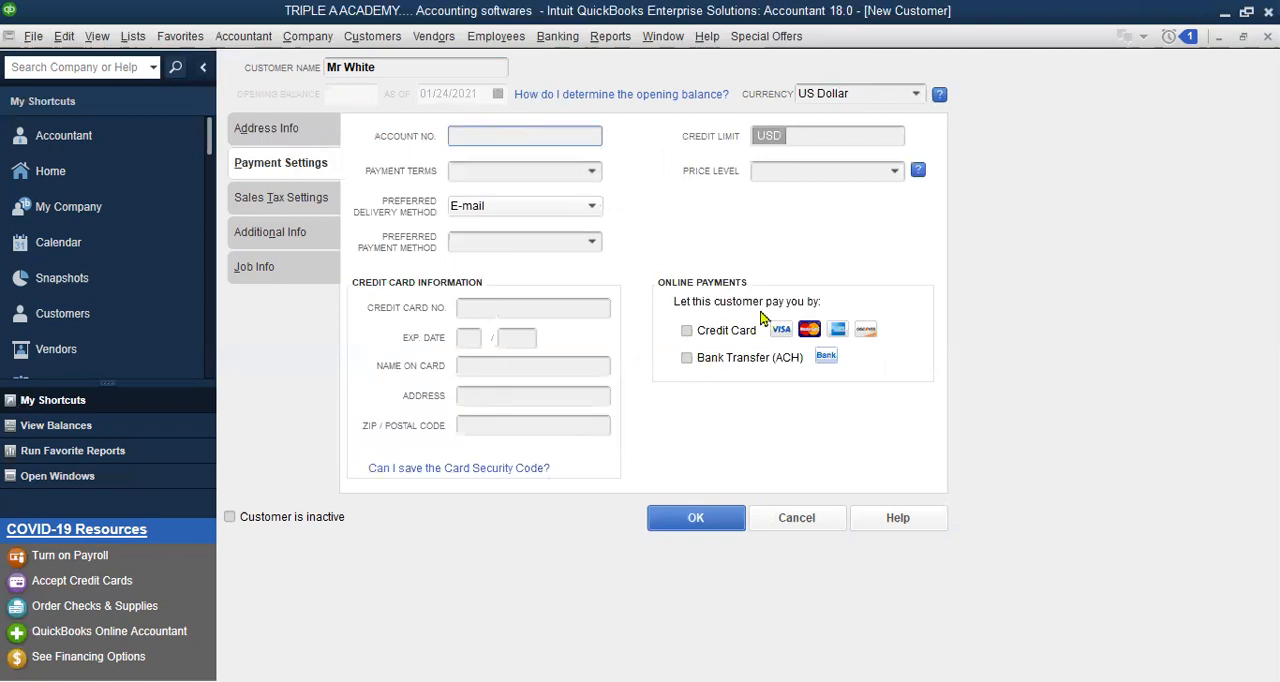
left_click(293, 207)
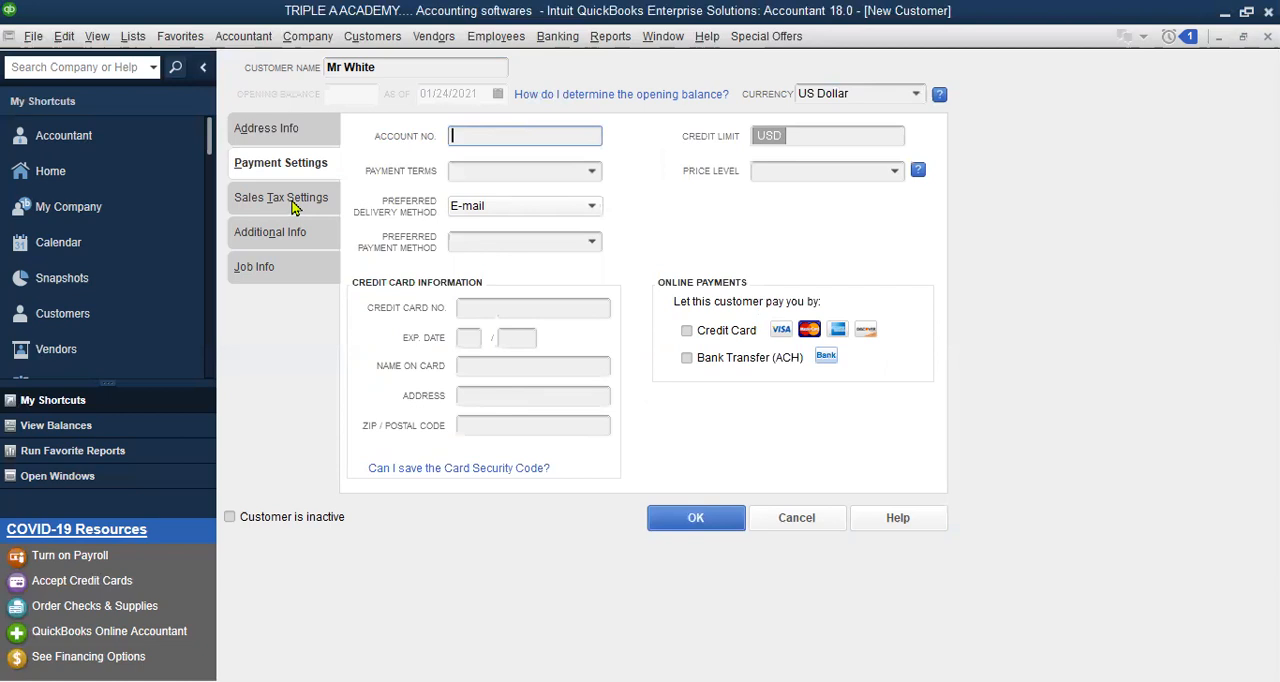
left_click(284, 266)
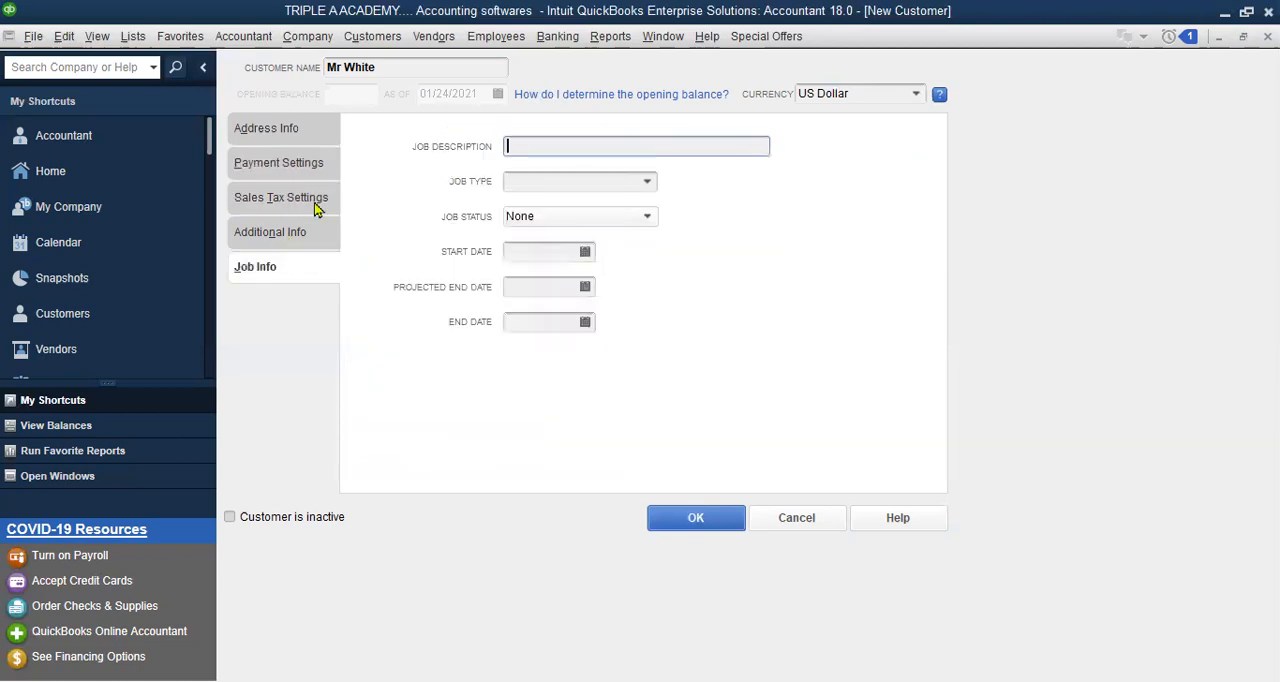
left_click(295, 130)
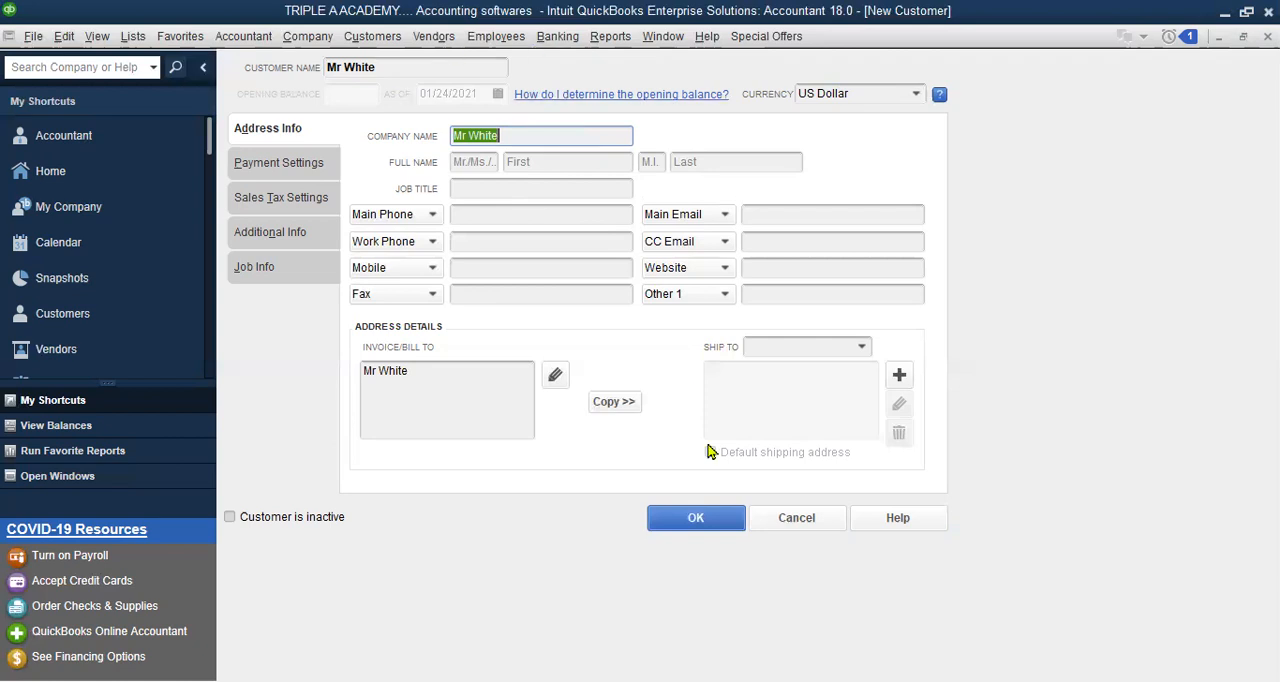
left_click(671, 524)
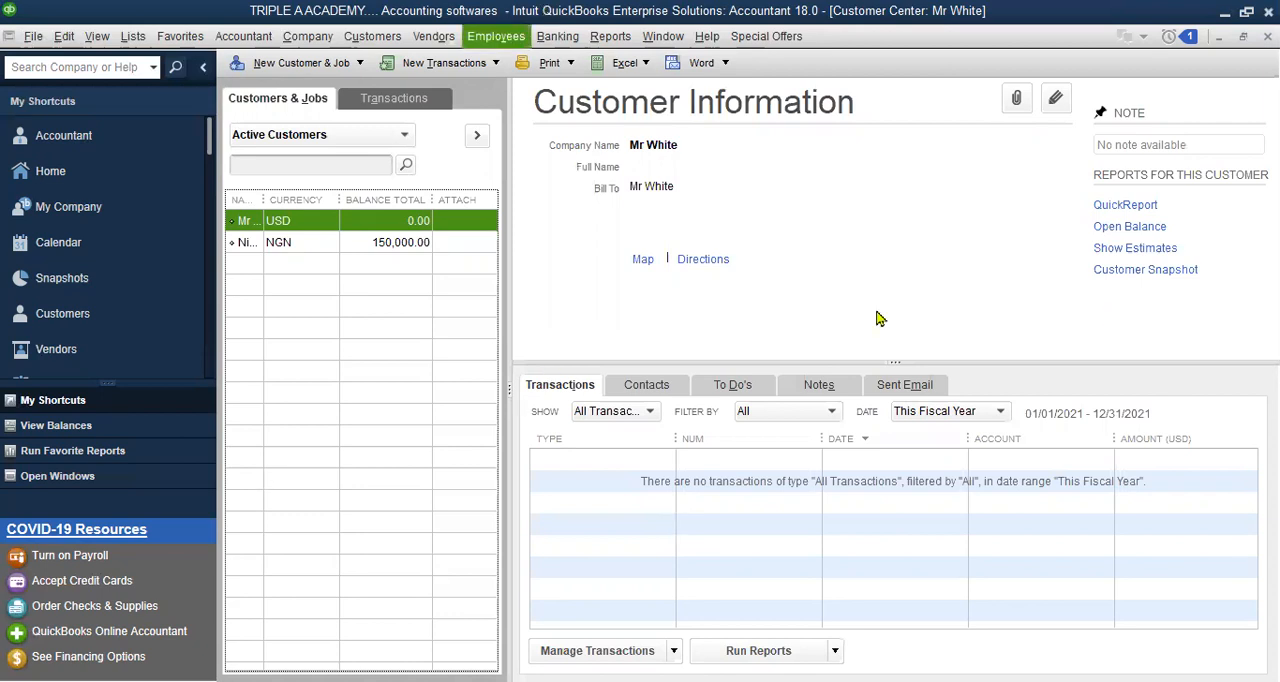
Start a general journal entry and dismiss the entry-numbering notice so that it is not displayed in the future
left_click(303, 37)
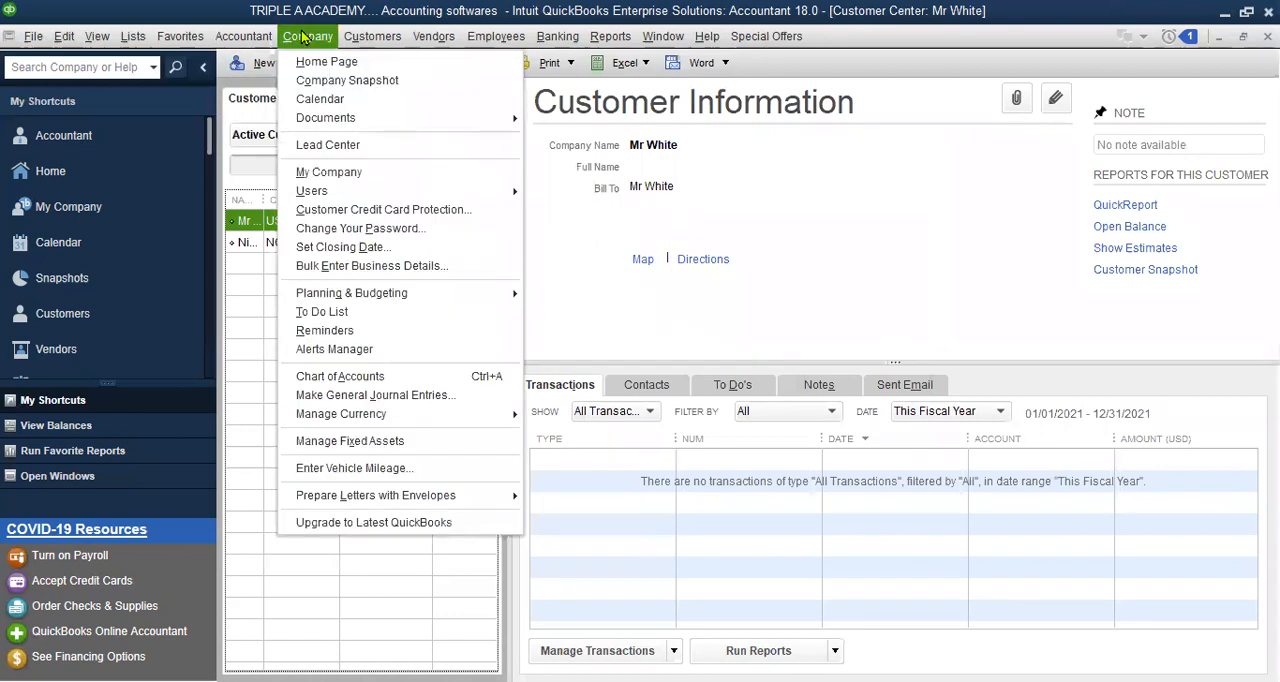
left_click(340, 397)
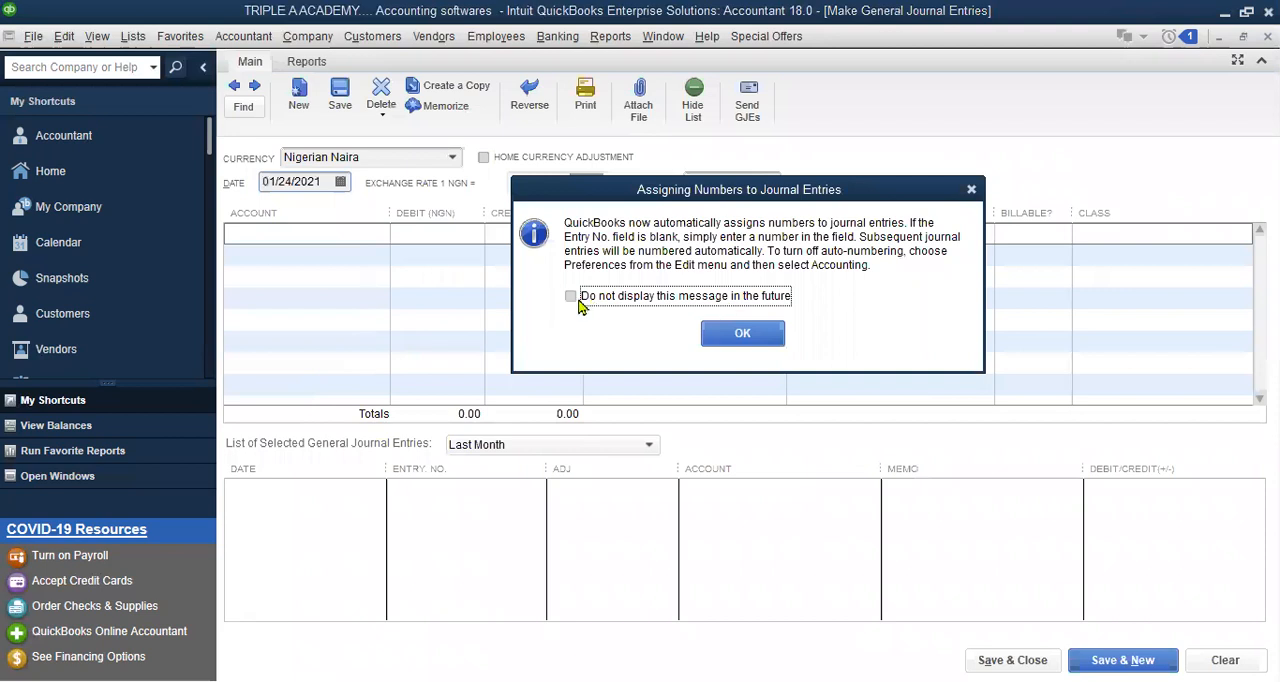
left_click(571, 297)
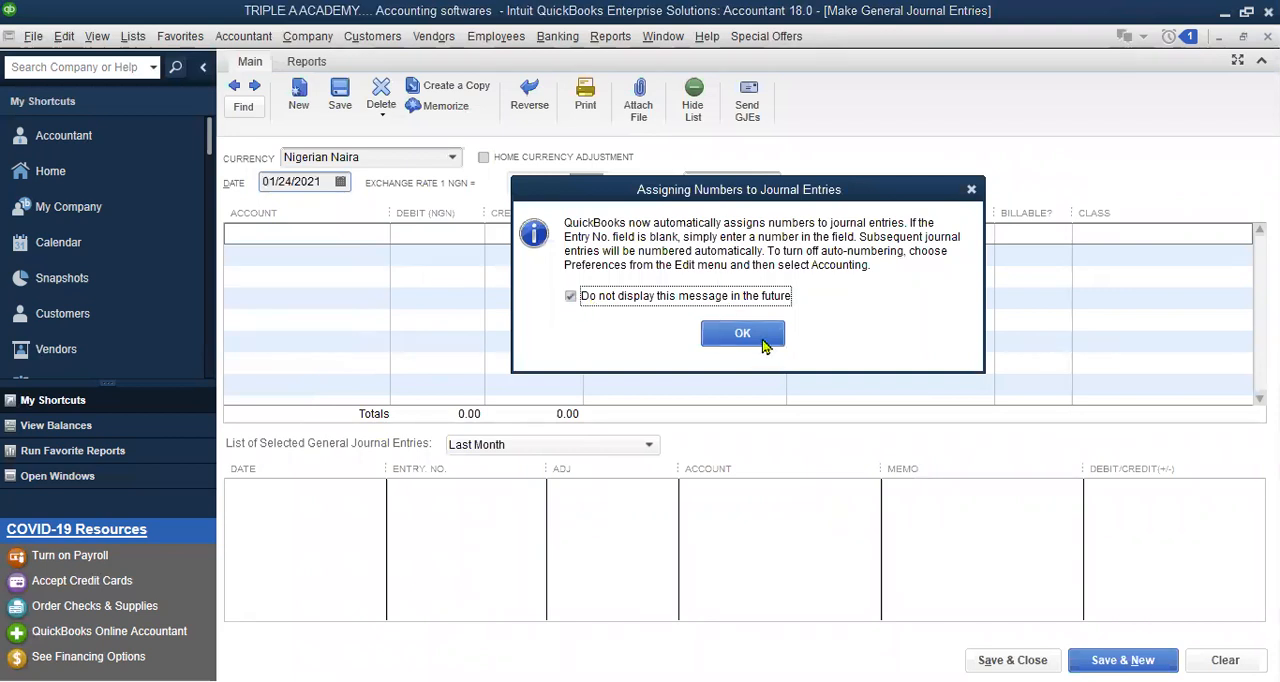
key("Return")
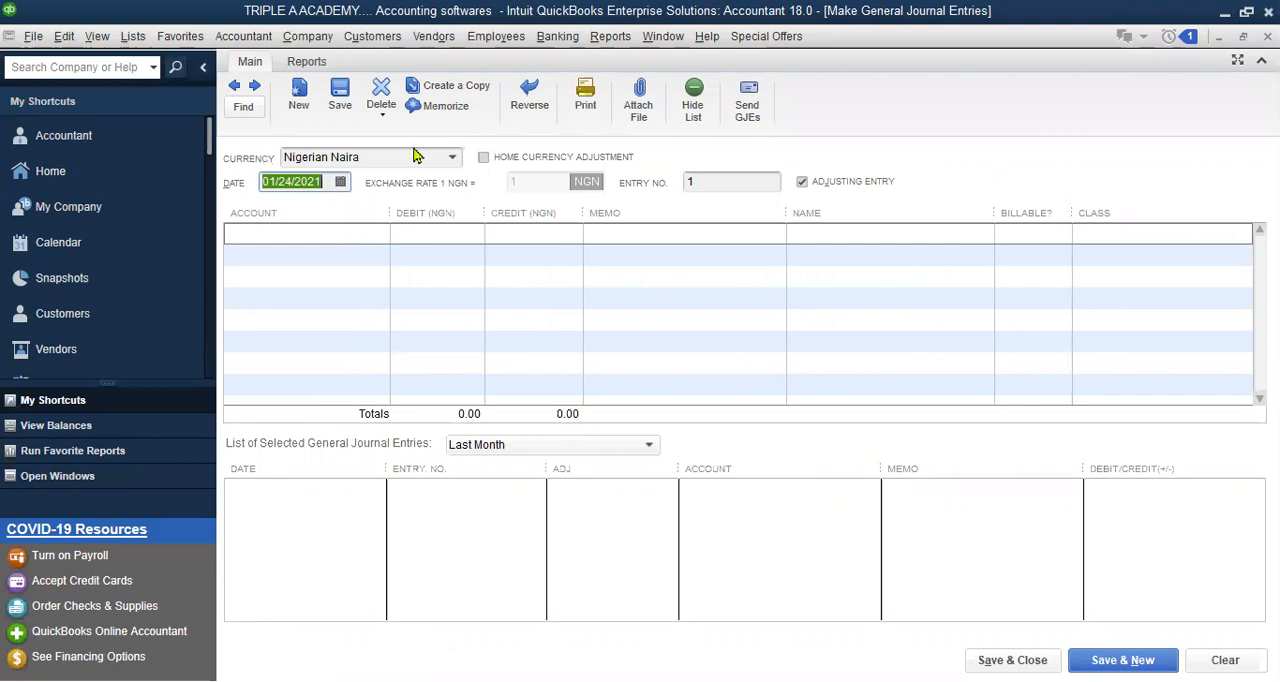
Set the journal entry's currency to US Dollar and its date to 12/31/2020
left_click(454, 160)
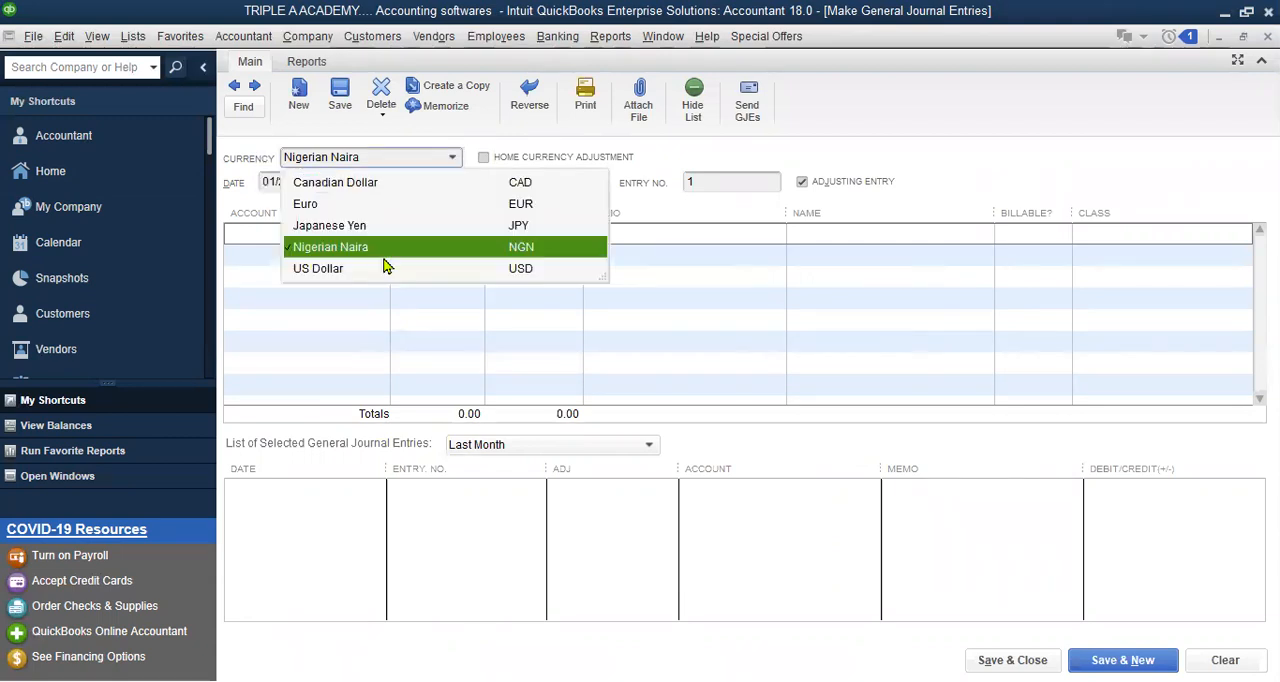
left_click(384, 264)
left_click(340, 184)
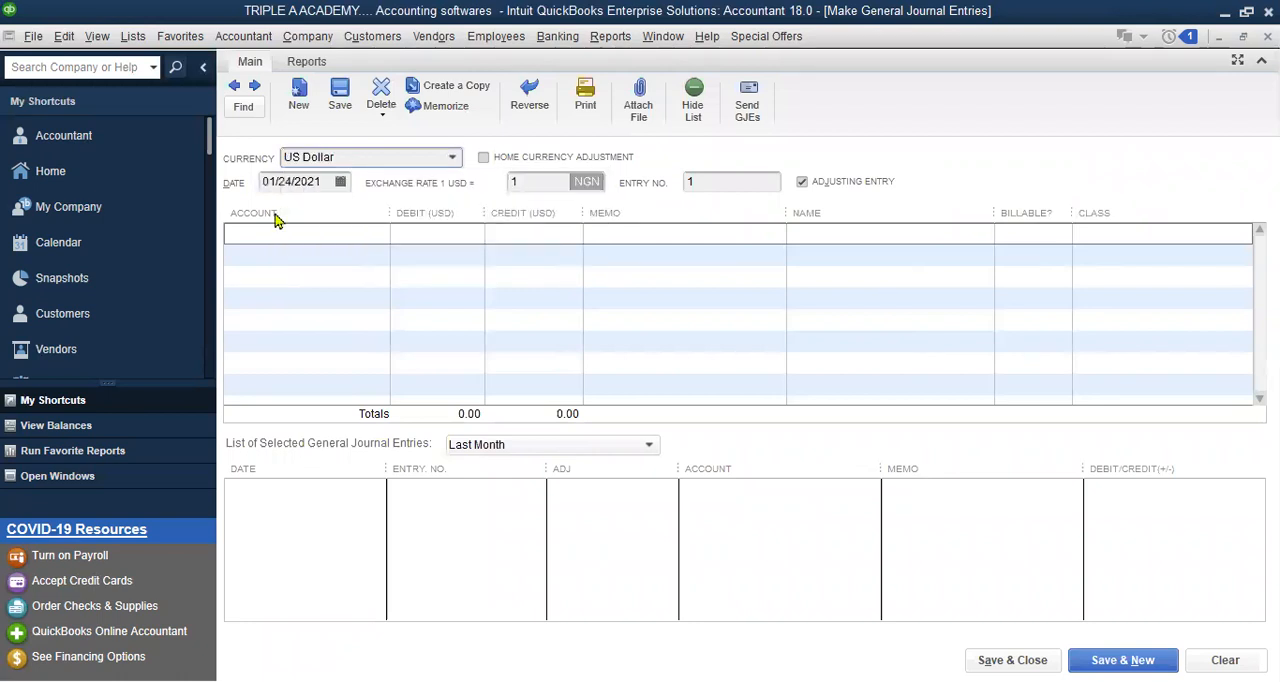
left_click(370, 355)
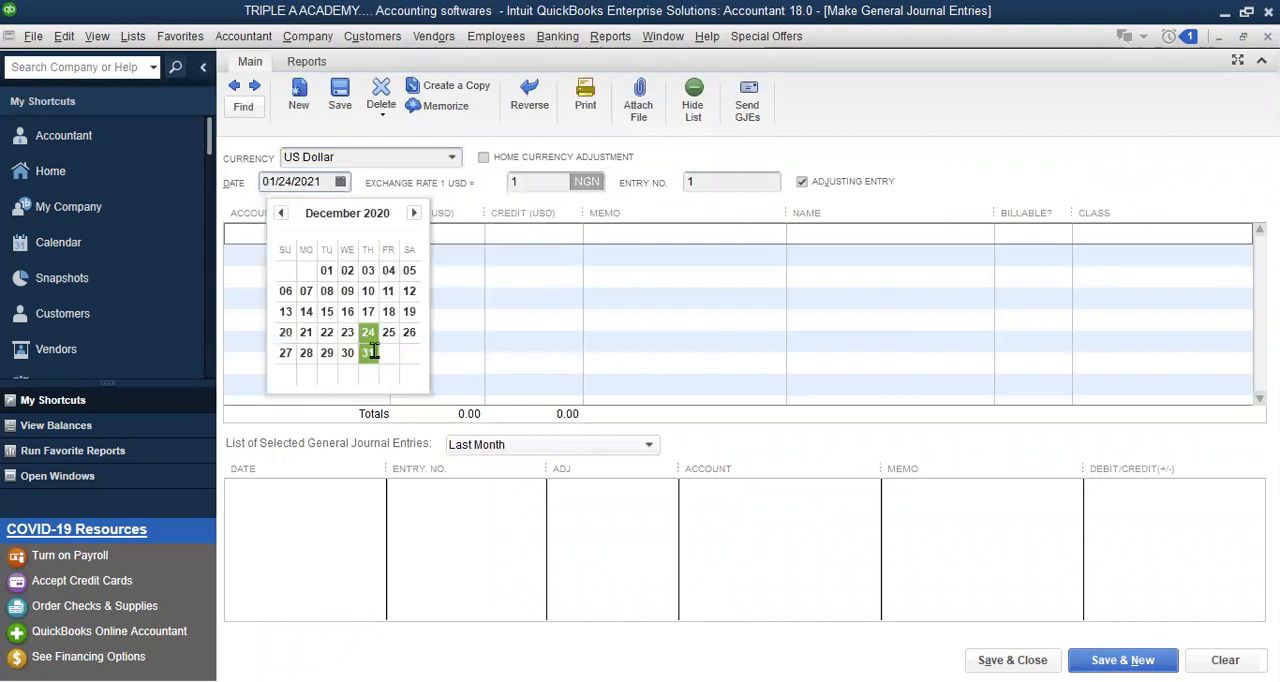
Set the journal entry's exchange rate to 450 NGN per US dollar
left_click(551, 182)
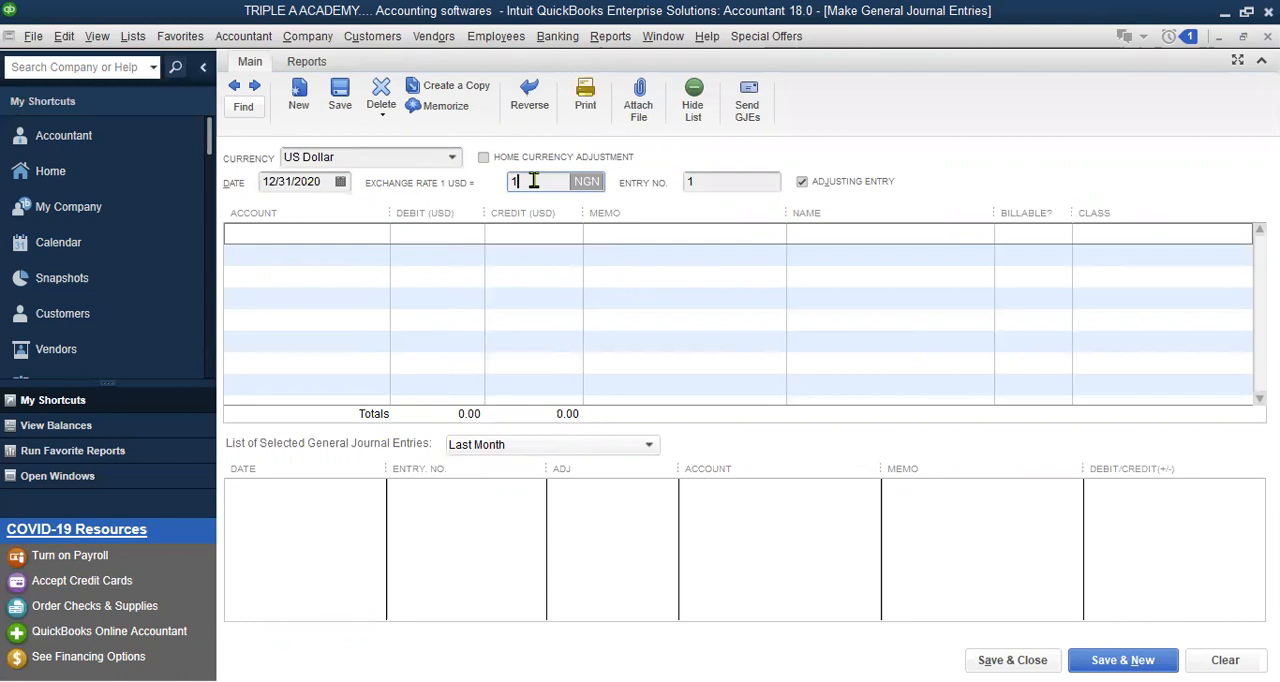
key("BackSpace")
type("450")
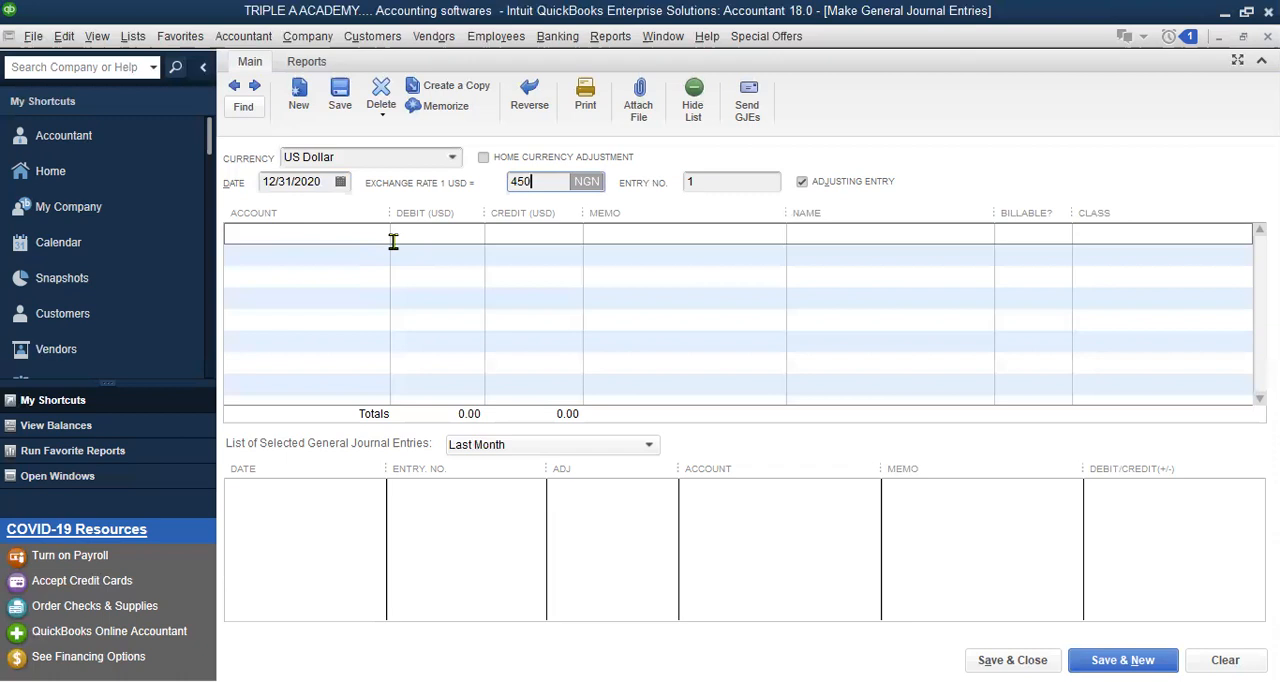
Debit 300 USD to account 11001 Accounts Receivable - USD on the first journal line
left_click(314, 234)
left_click(379, 234)
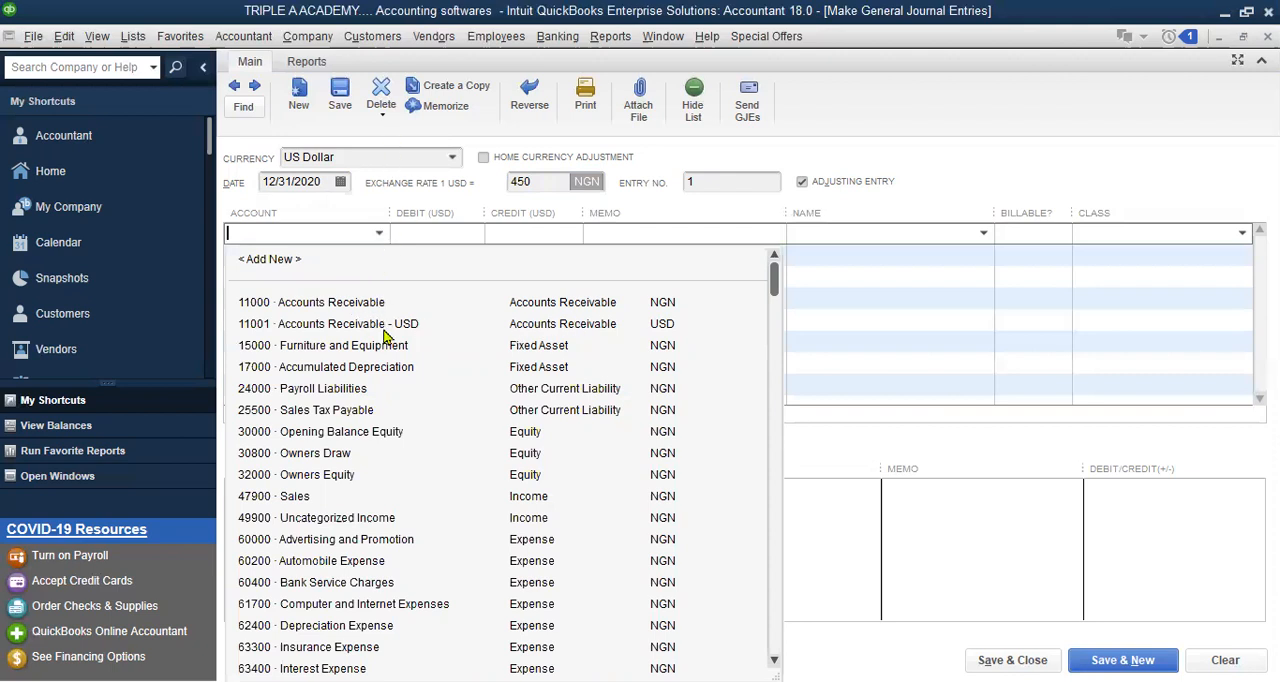
left_click(389, 328)
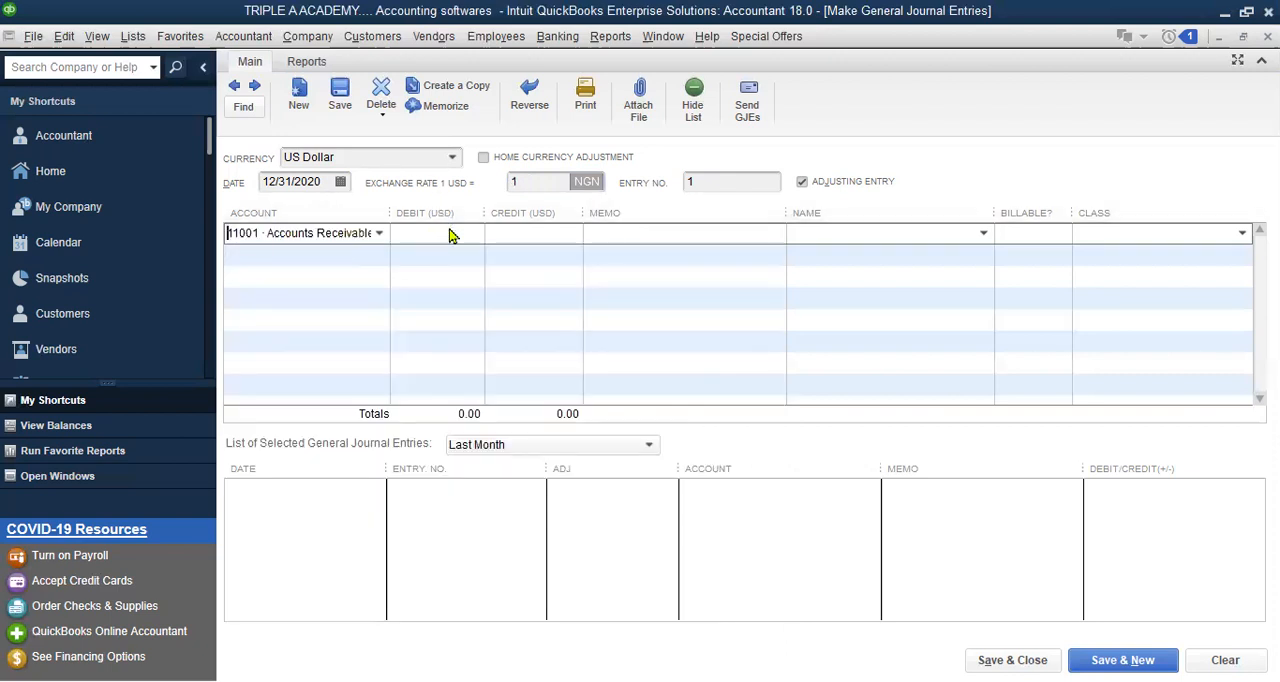
left_click(452, 232)
type("300")
Credit the balancing 300 USD to account 30000 Opening Balance Equity on the second journal line
left_click(514, 262)
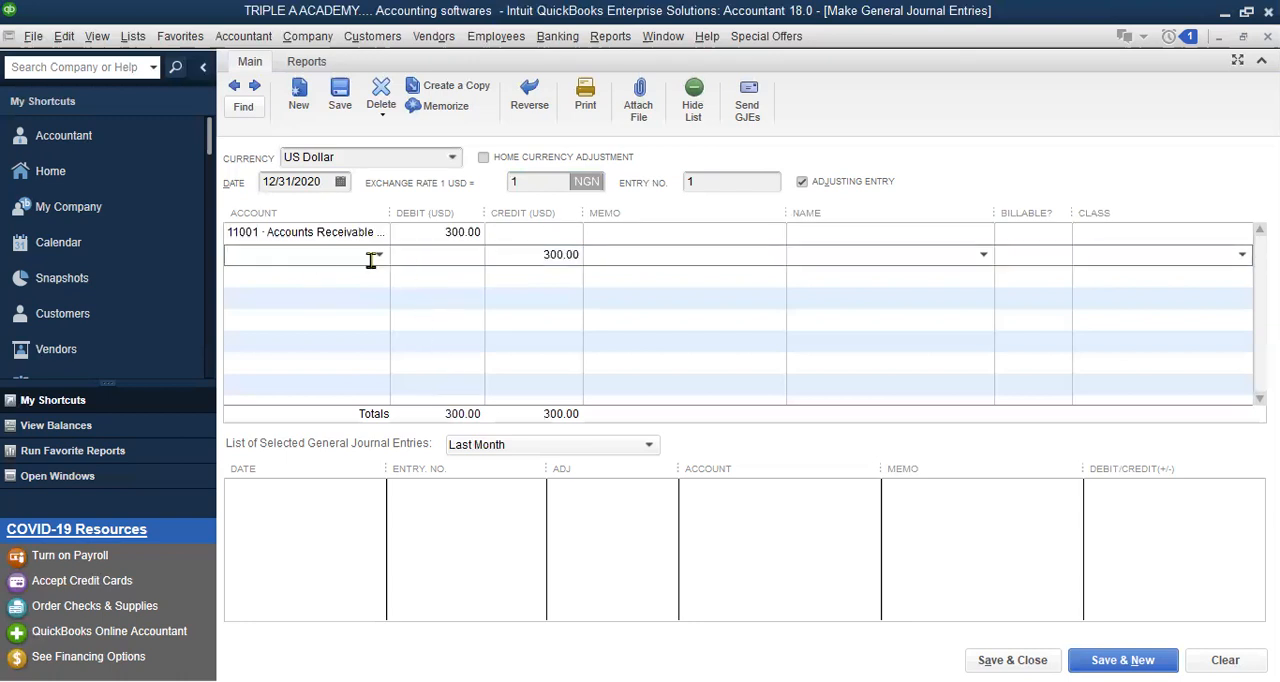
type("O")
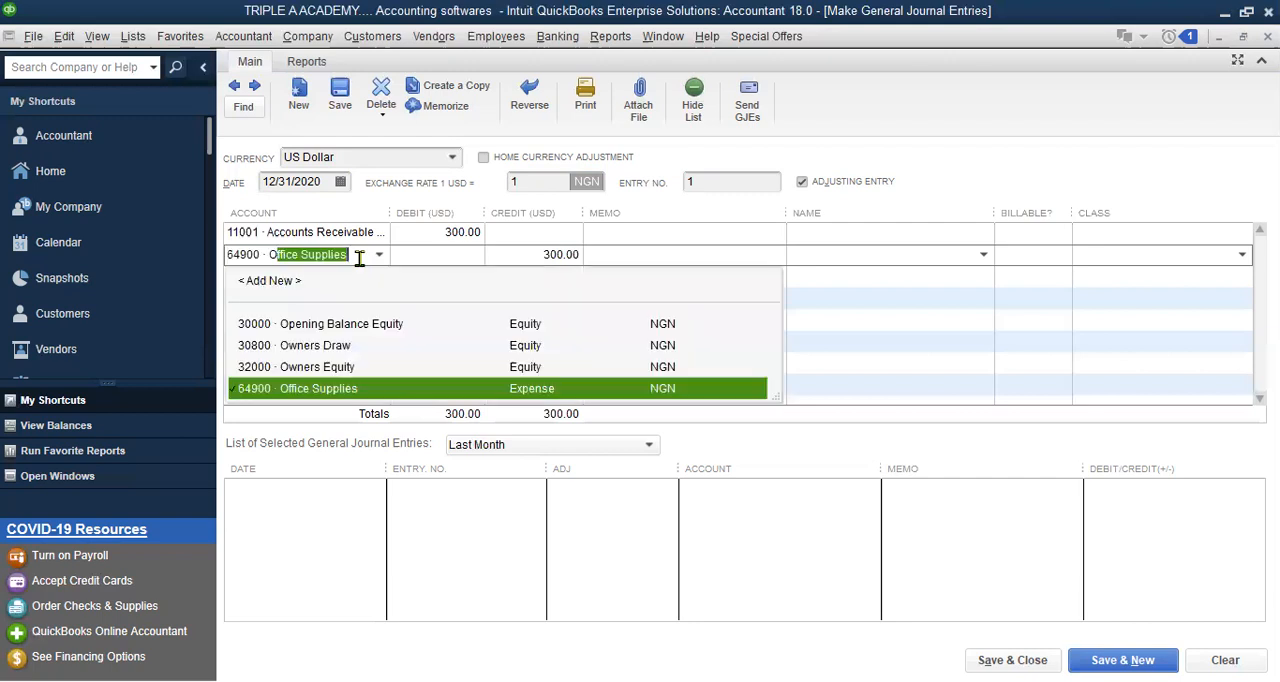
type("pening Balance Equity")
key("Return")
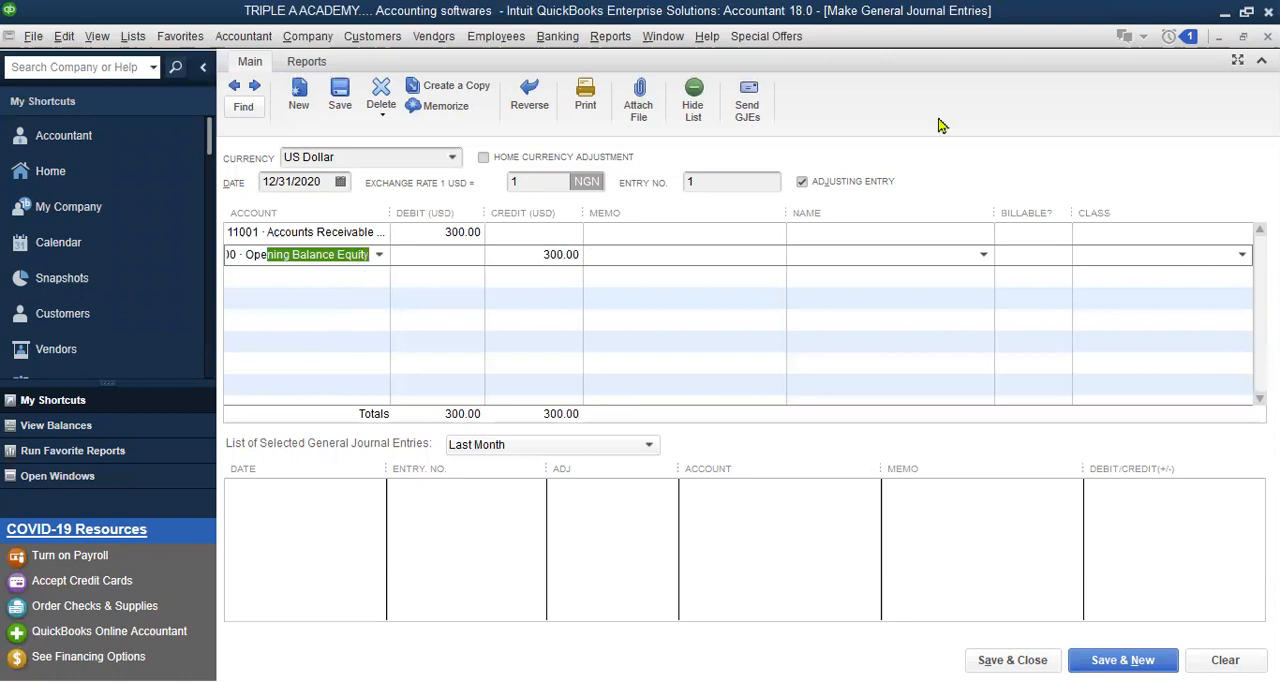
Assign the new US Dollar customer as the name on the Accounts Receivable - USD line
key("Up")
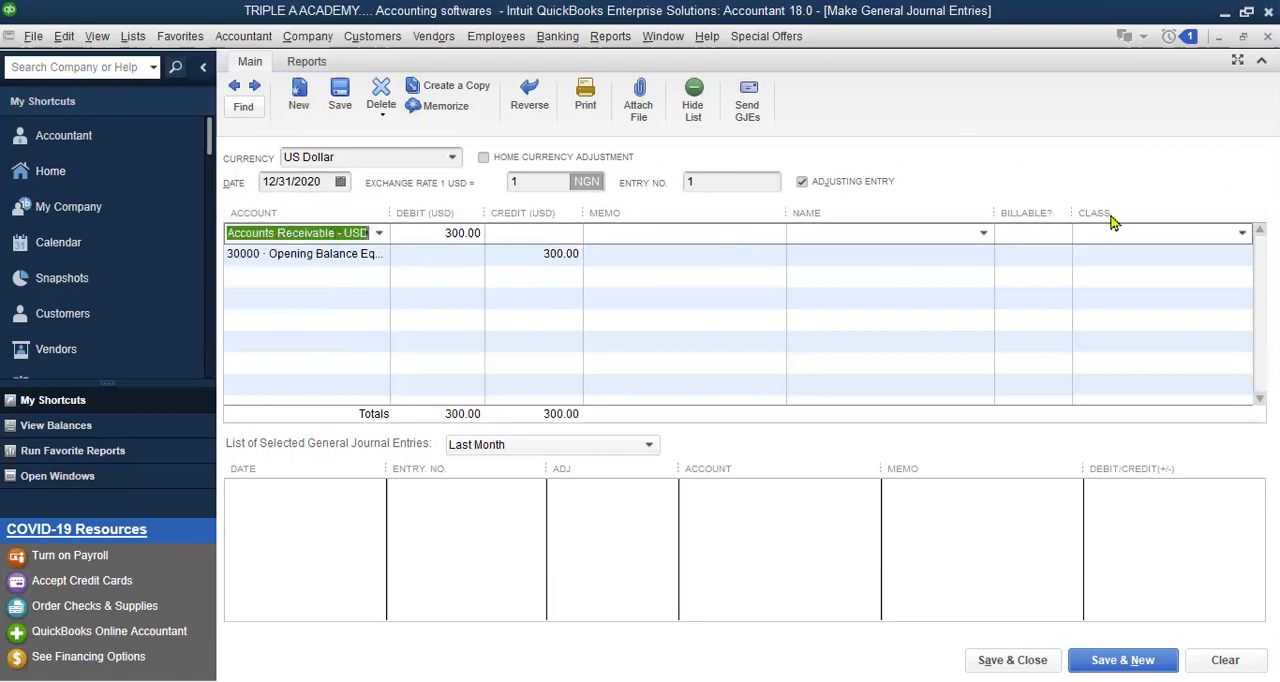
left_click(984, 234)
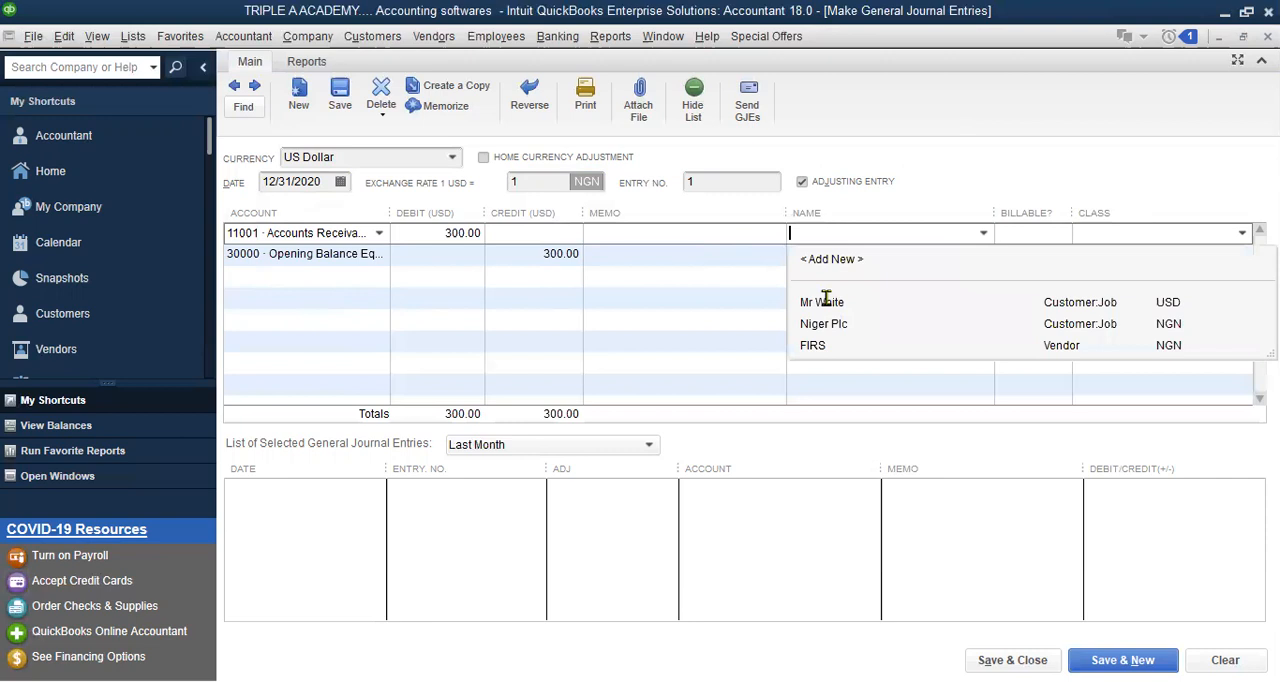
left_click(826, 301)
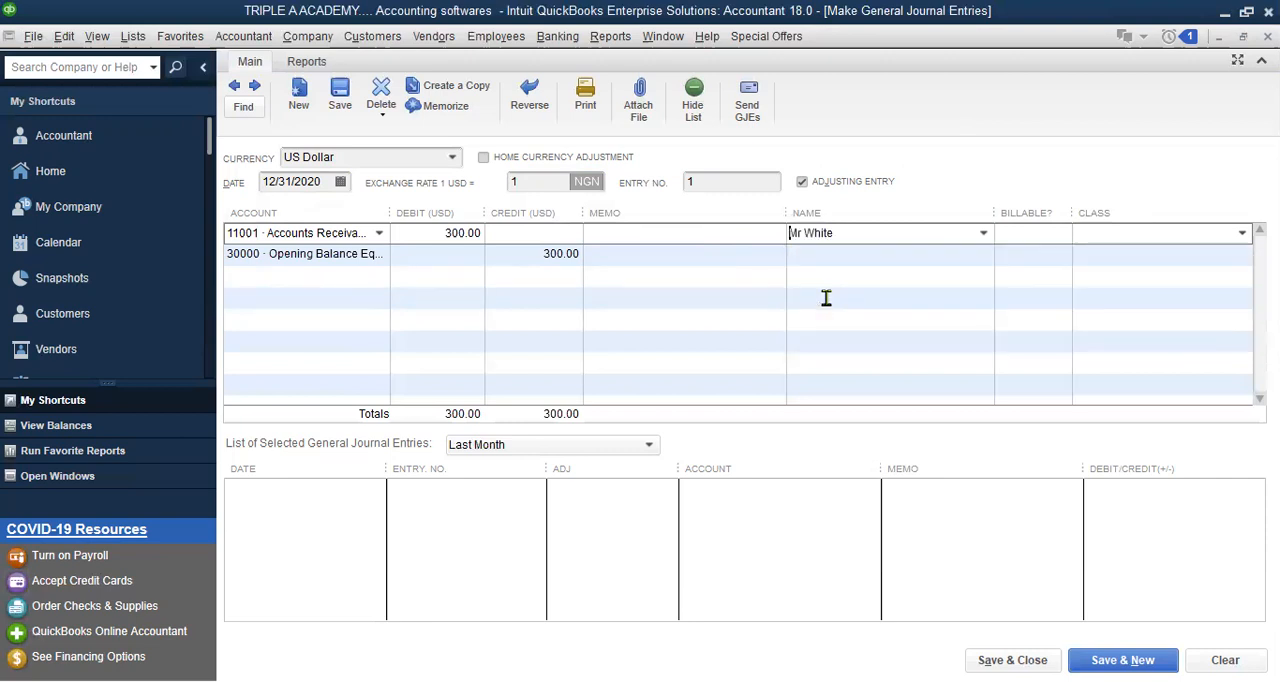
Enter 450 NGN as the rate for 1 USD, then save and close the journal entry without assigning classes
left_click(558, 181)
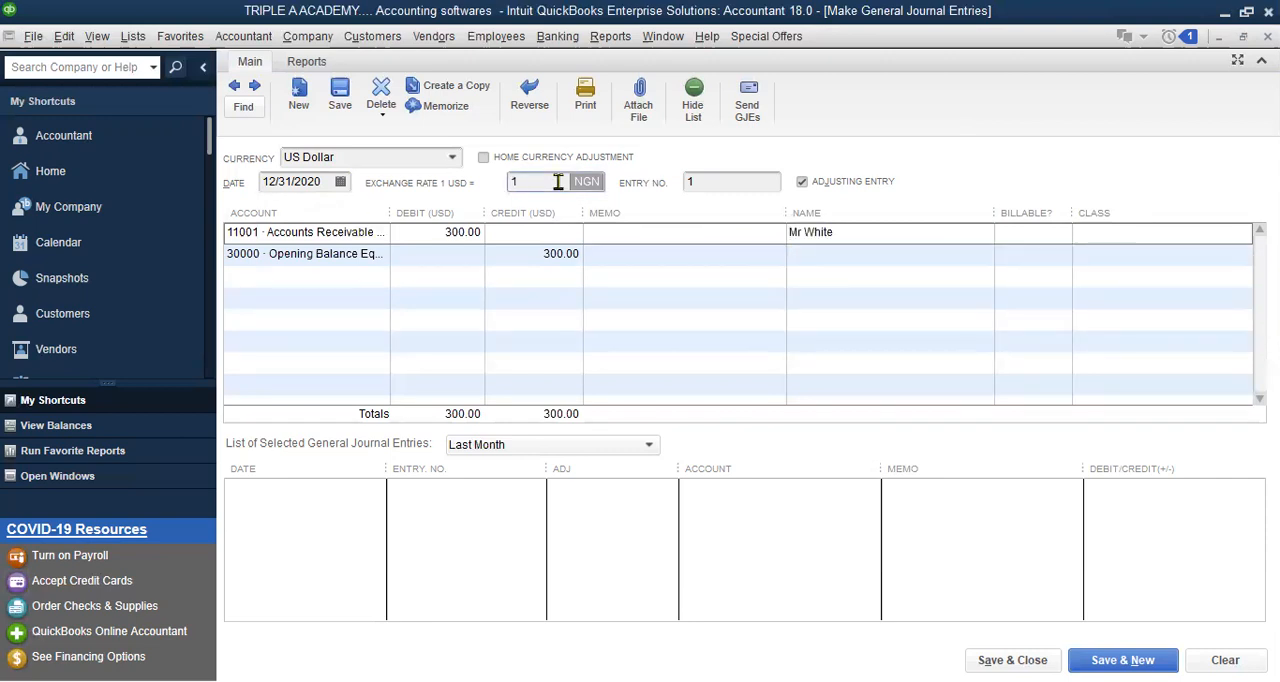
key("BackSpace")
type("450")
left_click(985, 658)
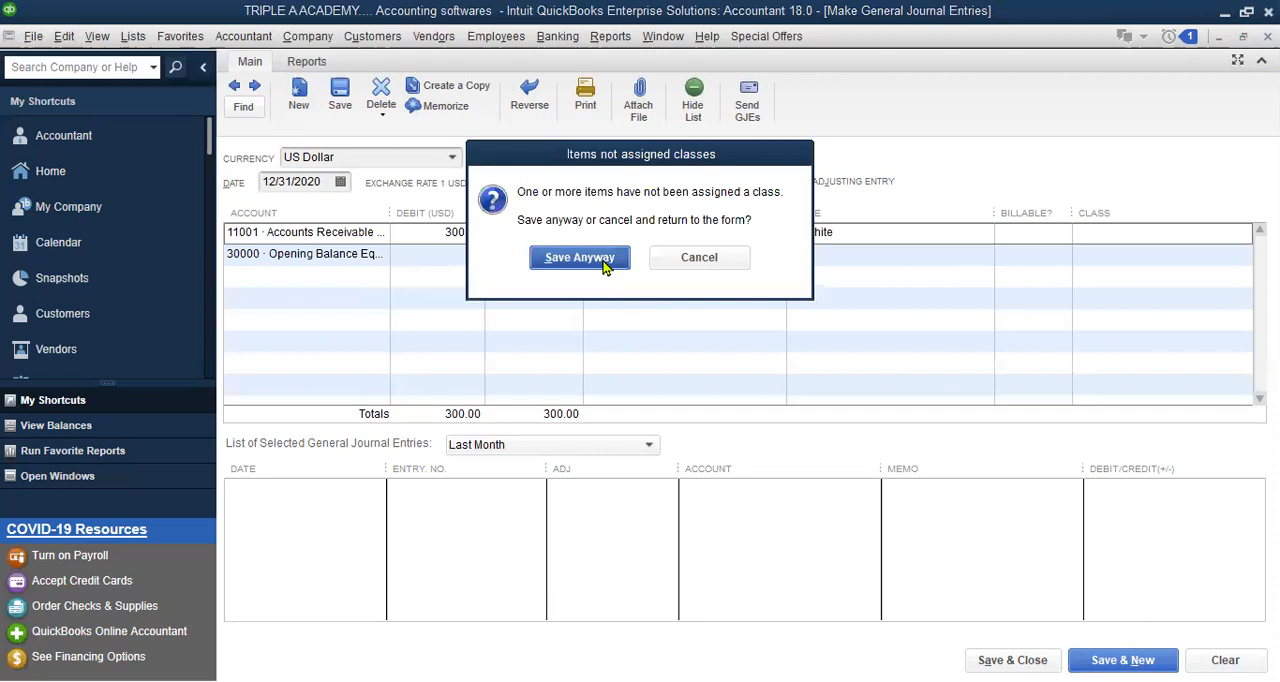
left_click(580, 258)
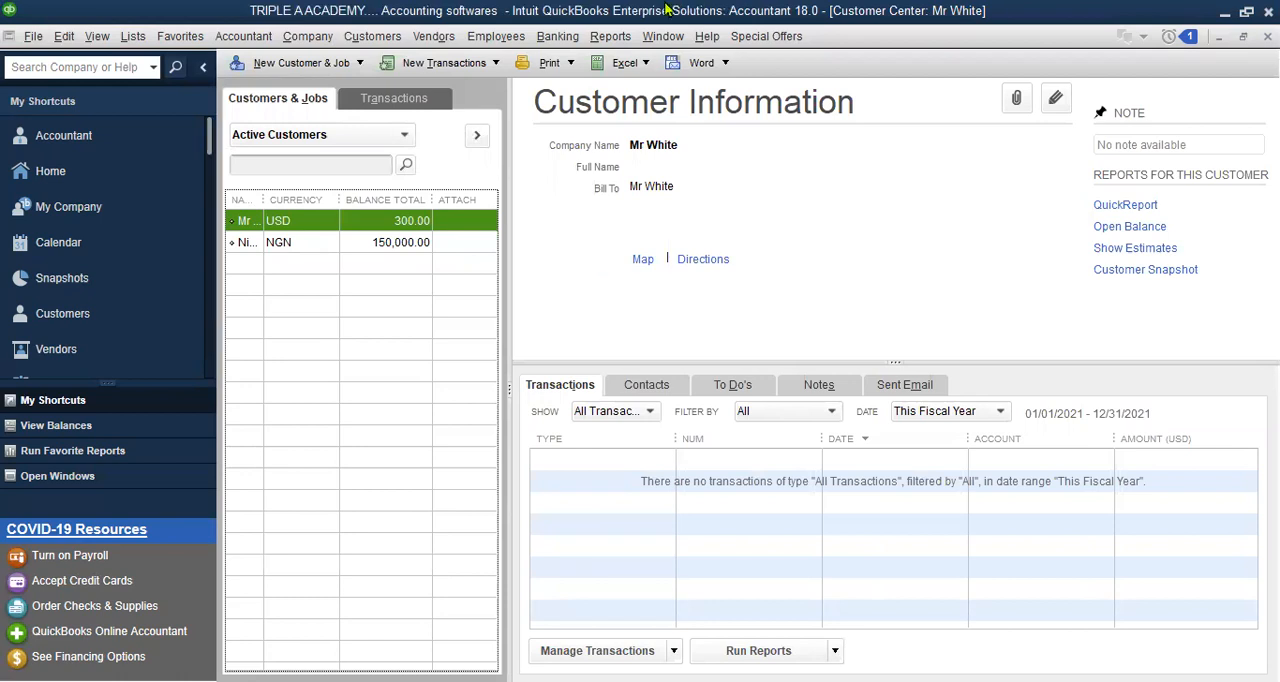
Run the Balance Sheet Summary report, examine the transactions behind Accounts Receivable, and return to the home page
left_click(612, 38)
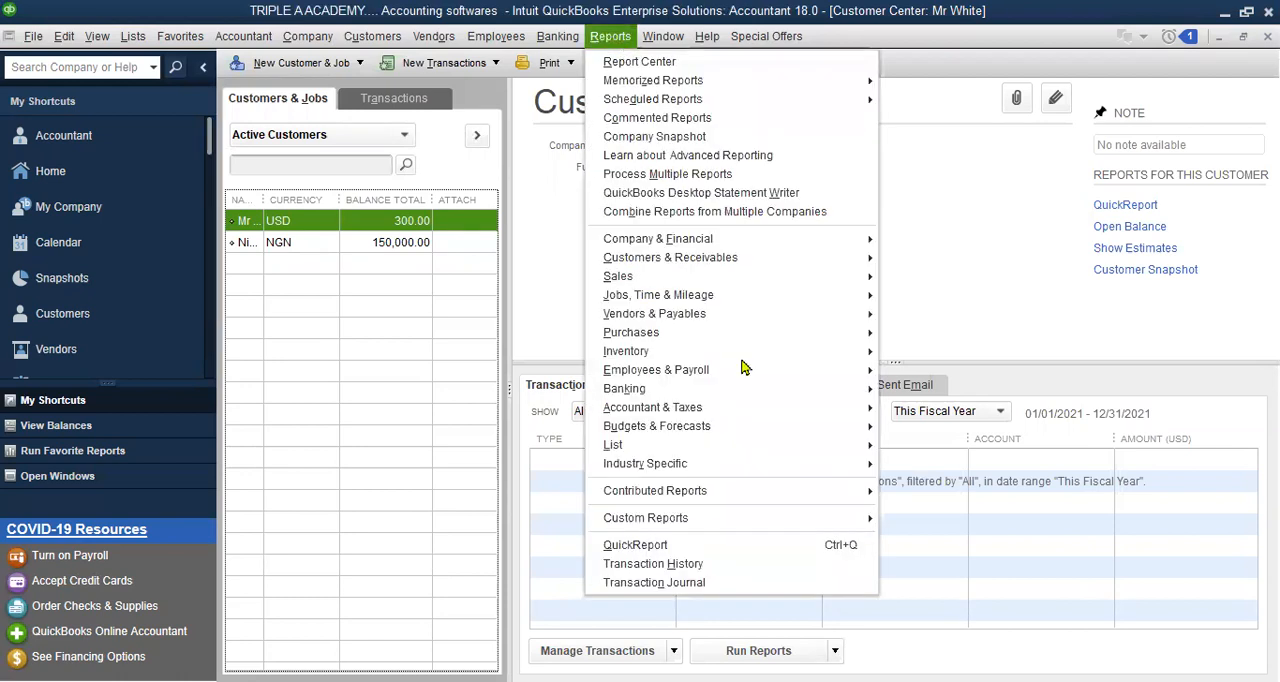
mouse_move(747, 243)
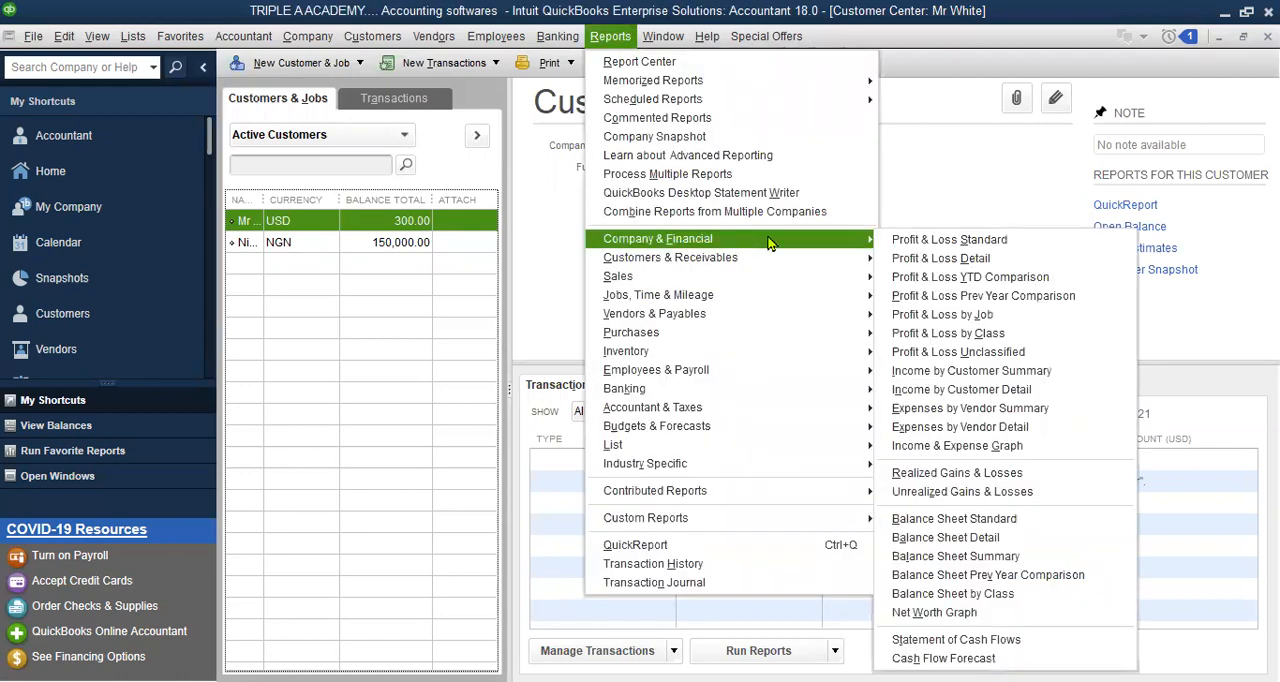
left_click(956, 558)
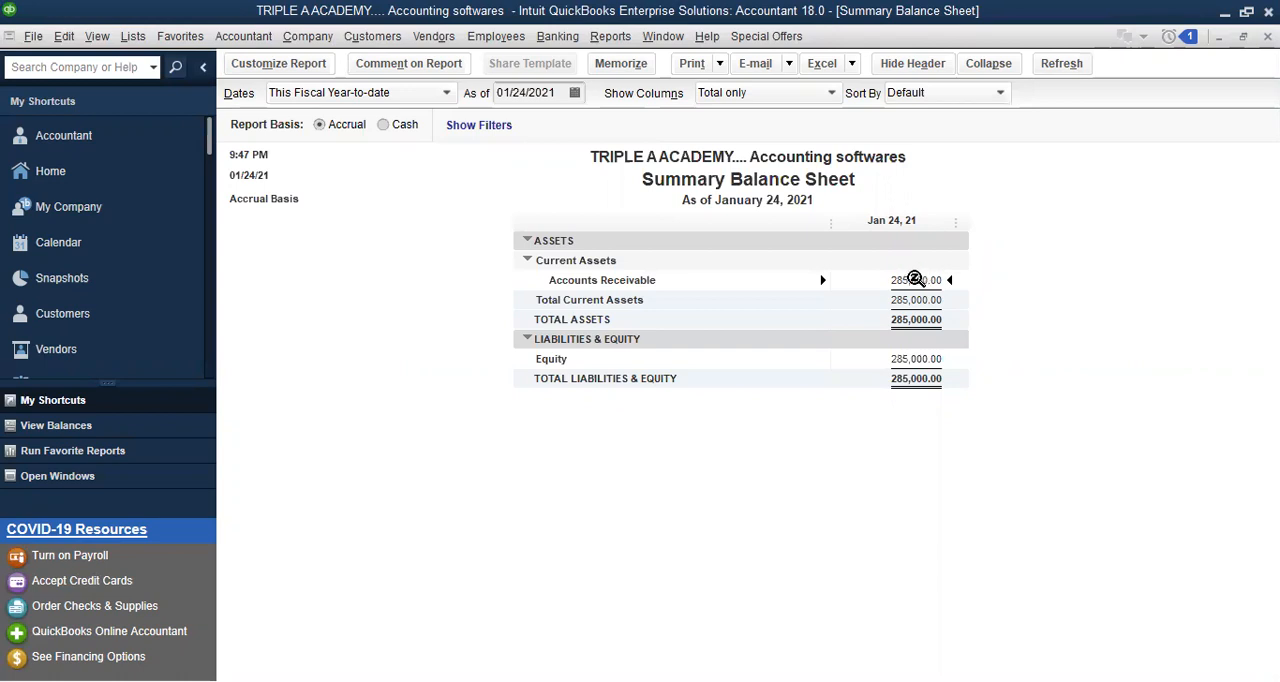
double_click(912, 280)
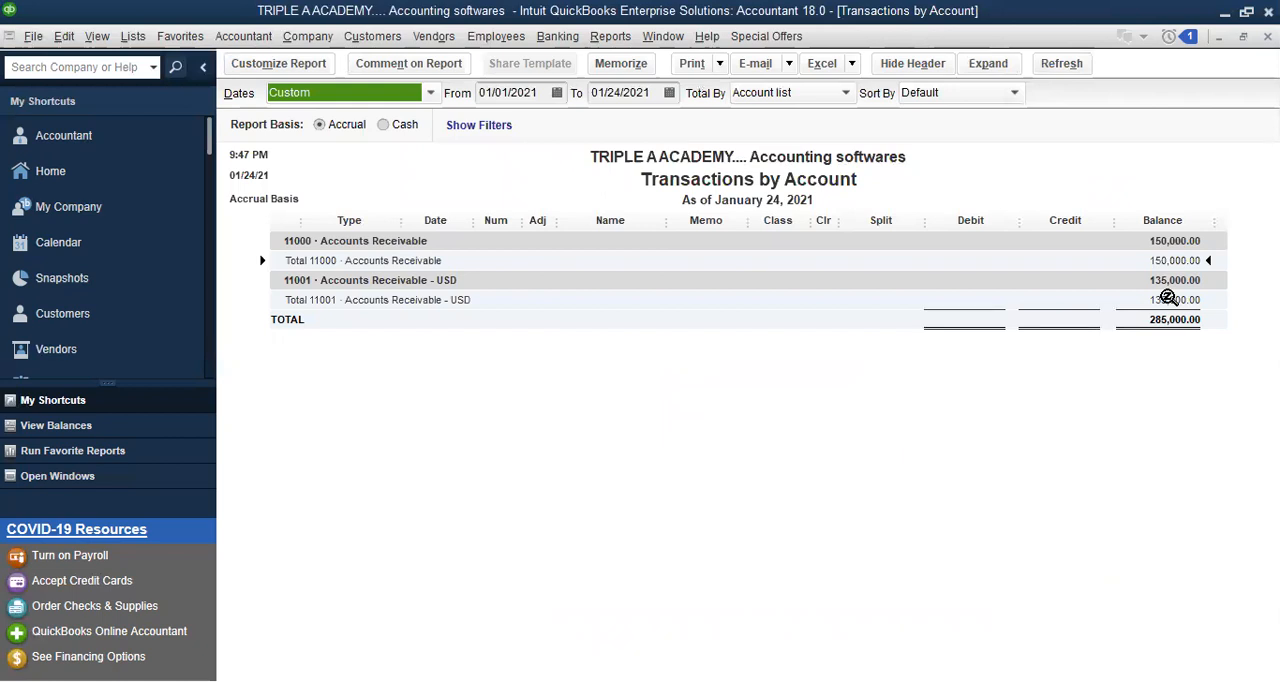
left_click(30, 171)
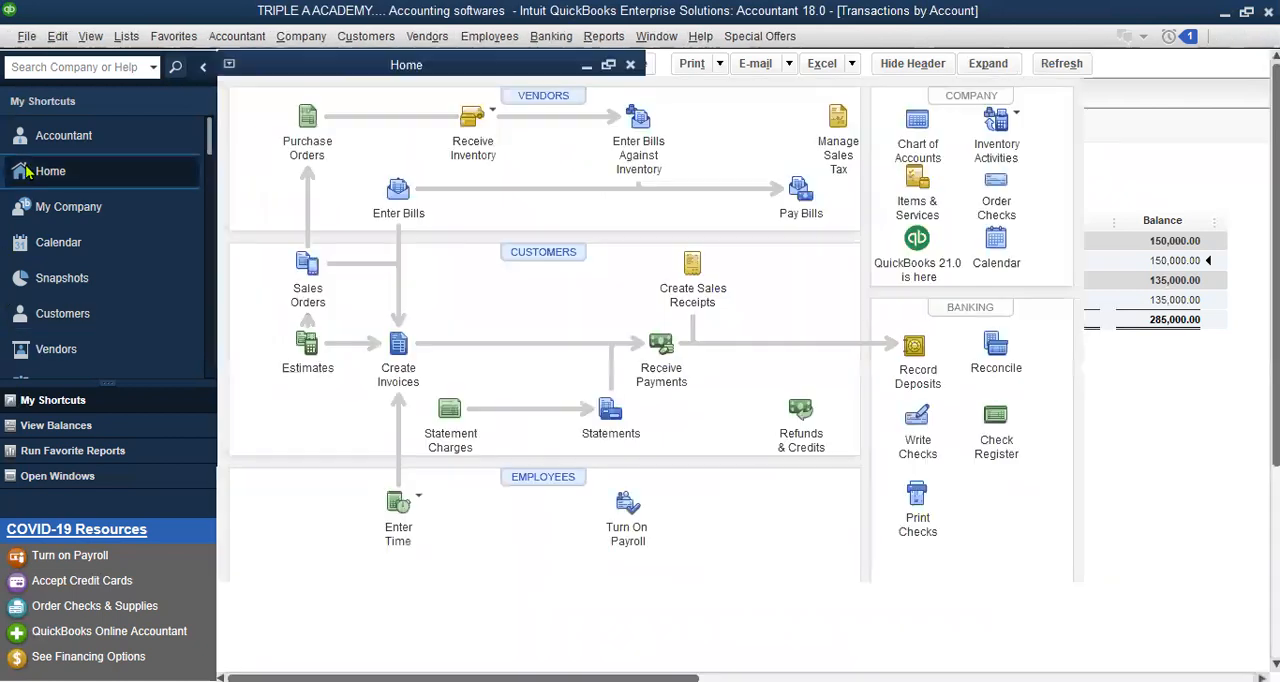